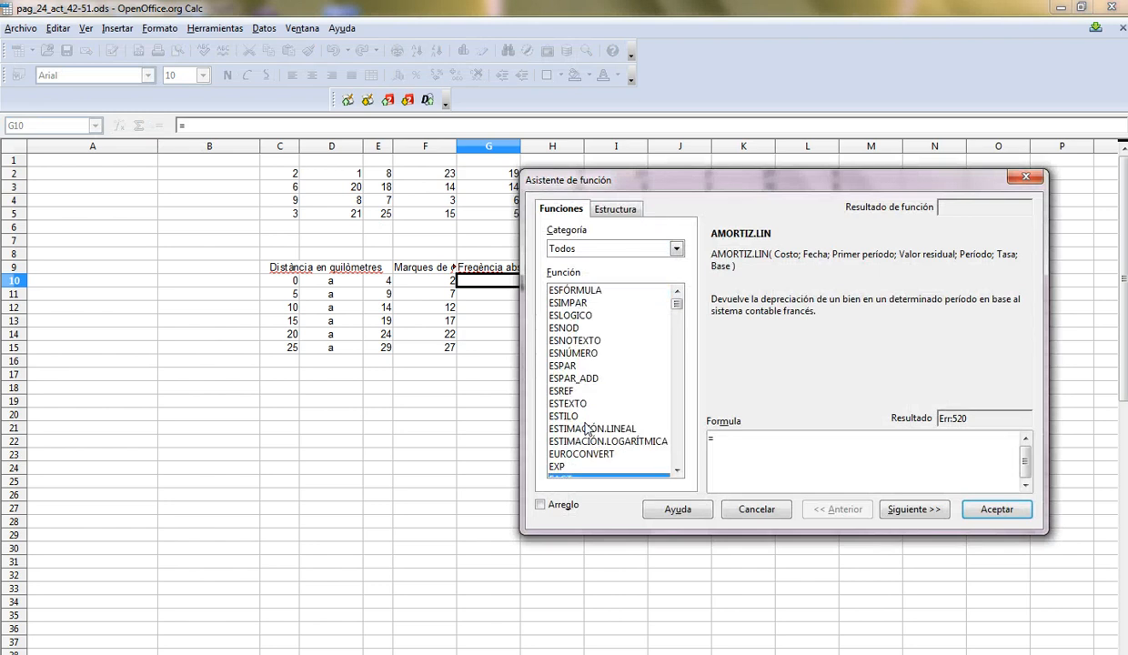
Choose the FRECUENCIA function for cell G10
scroll(677, 472, down, 3)
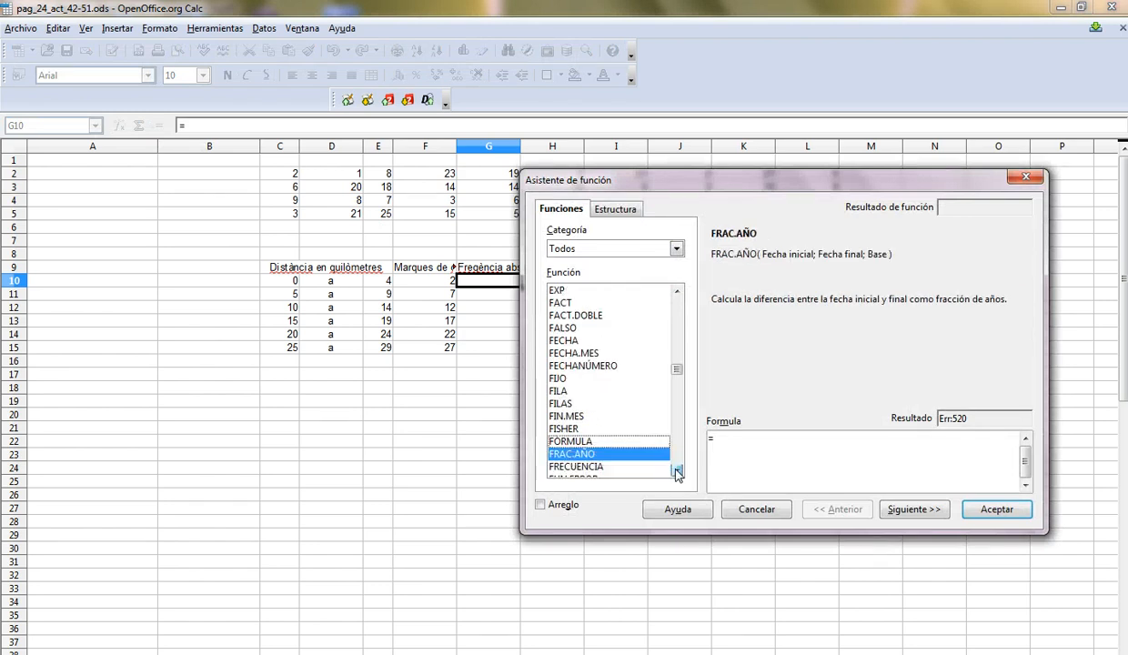
click(575, 453)
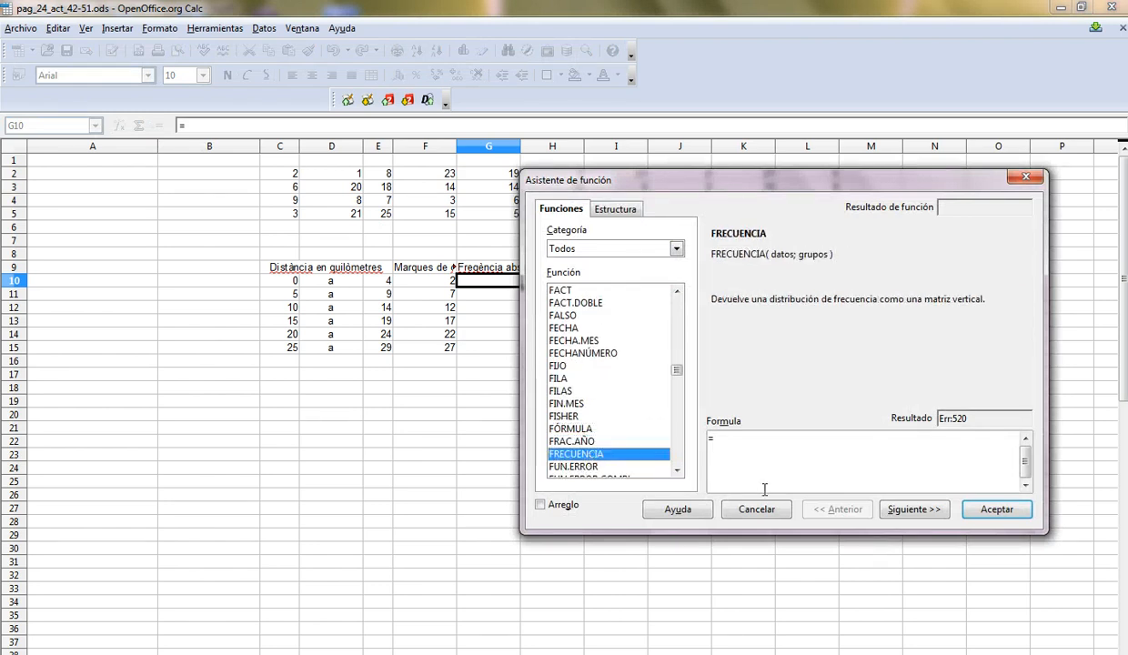
click(913, 509)
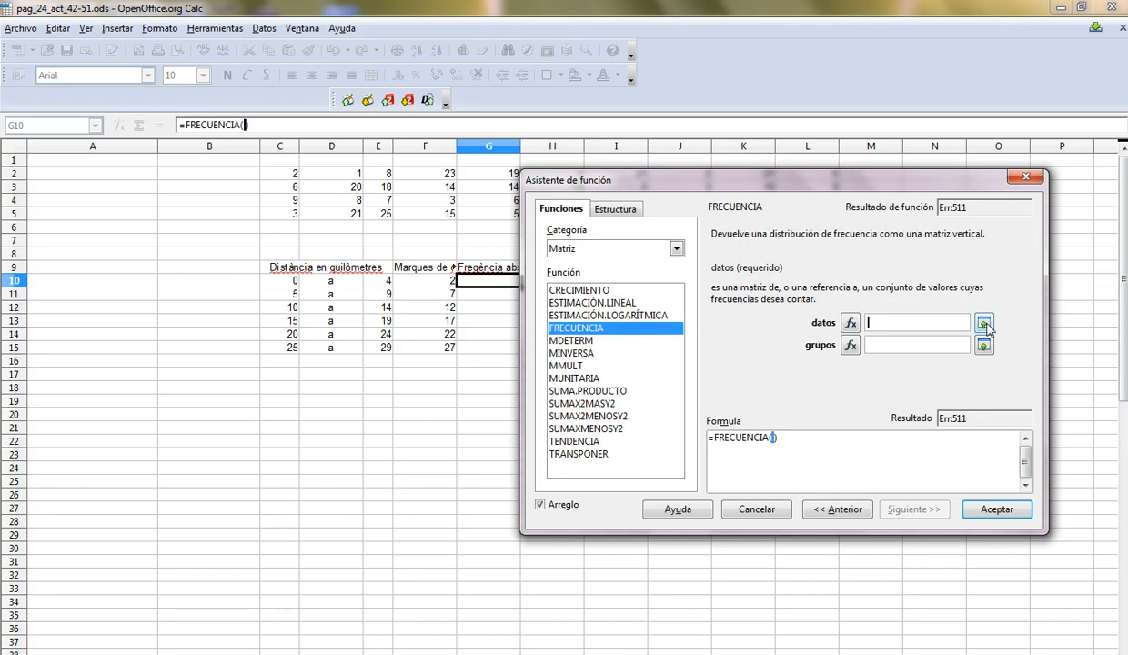
Set the function's datos argument to the full data block C2:L5
click(960, 320)
drag(287, 175, 689, 216)
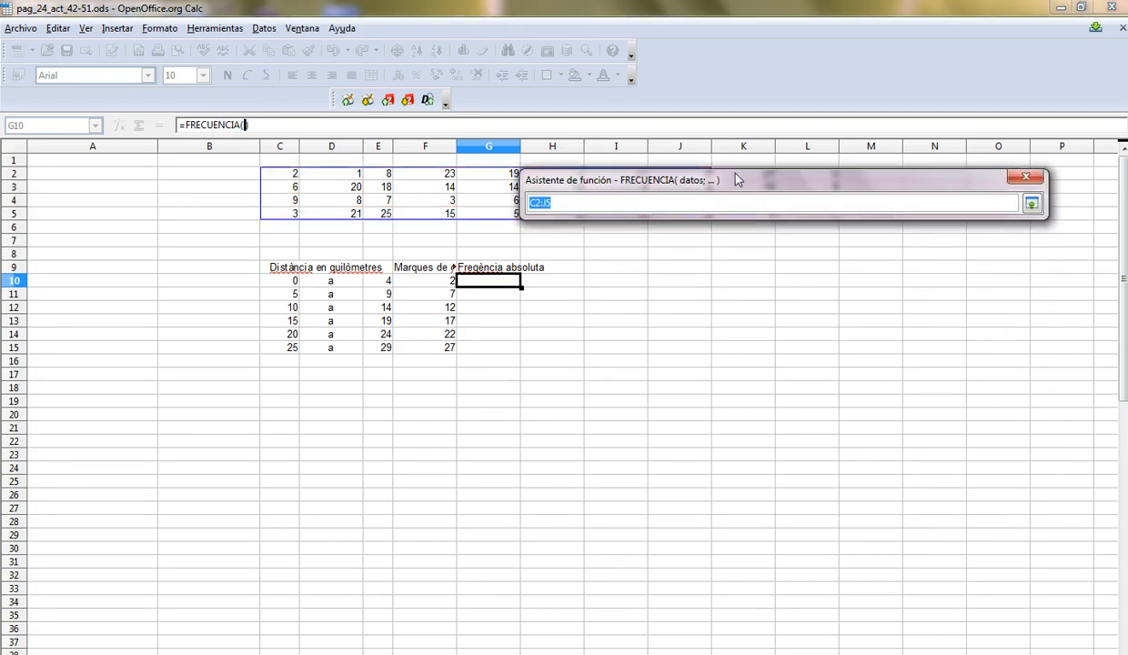
drag(733, 180, 702, 278)
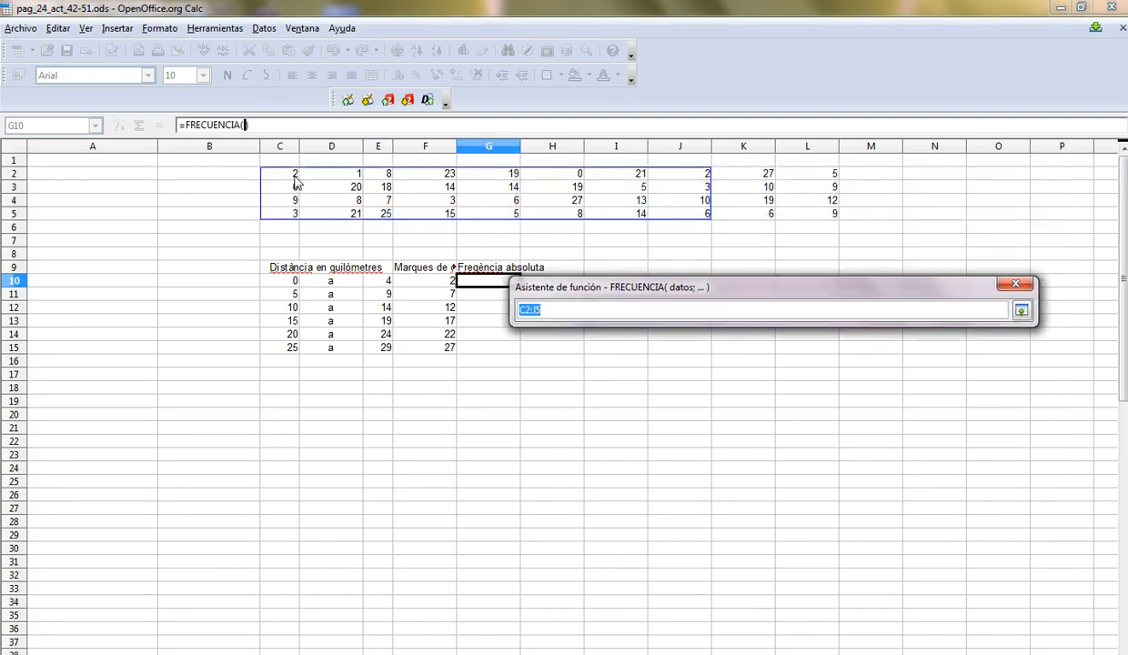
drag(287, 175, 823, 214)
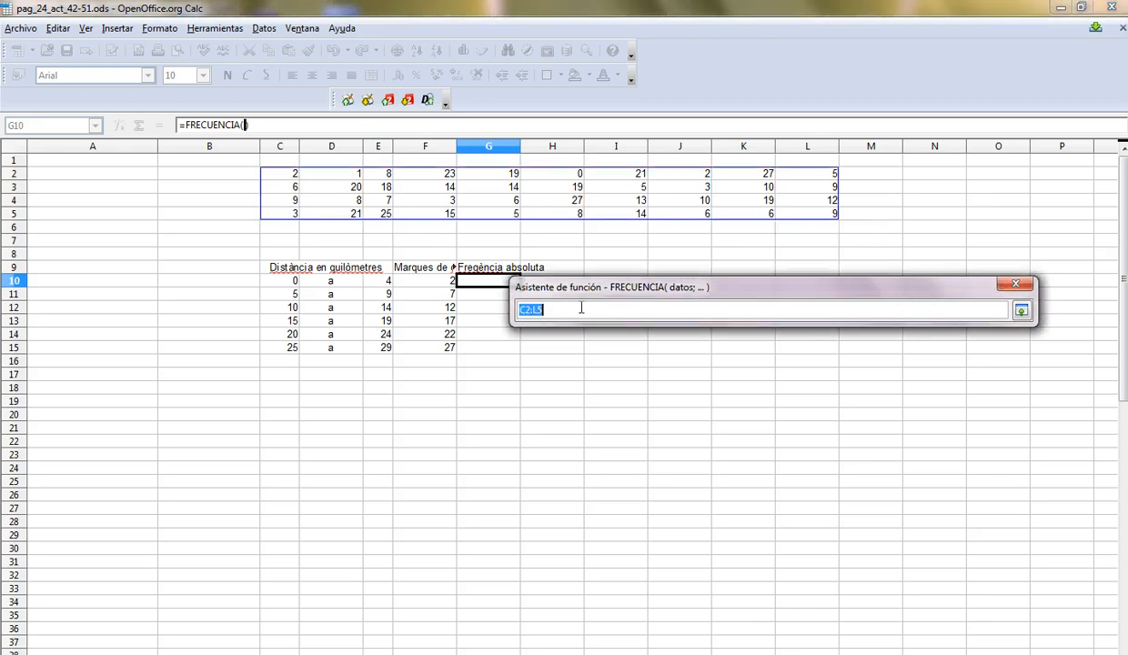
click(1020, 310)
Set the grupos argument to the upper class limits E10:E14 and insert the frequency array formula
click(956, 445)
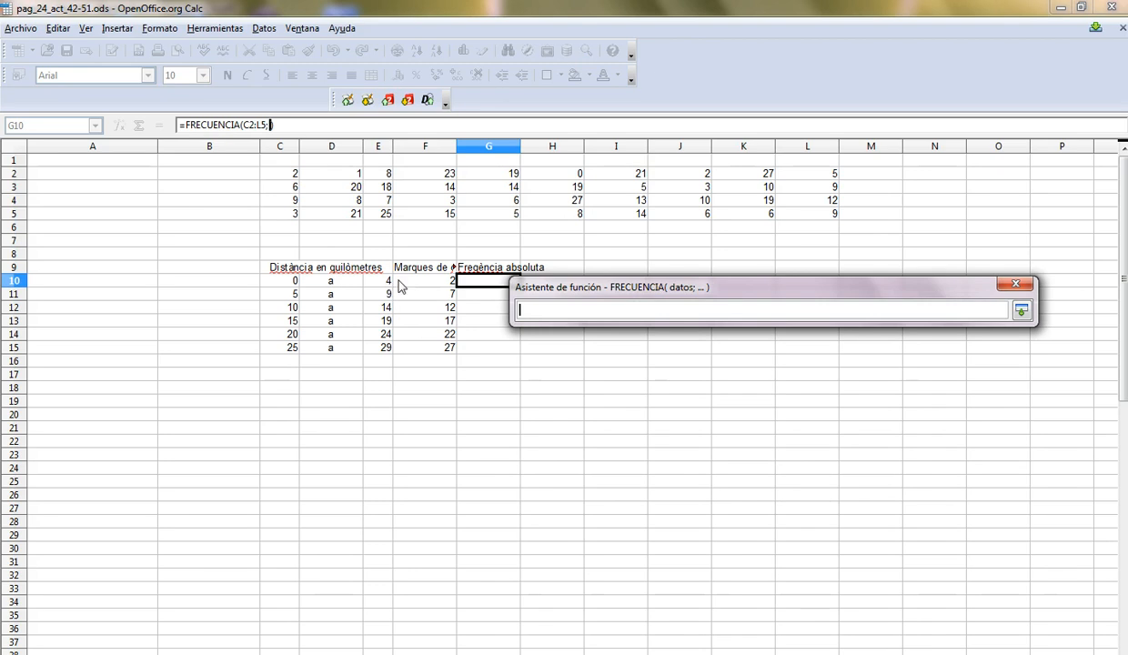
drag(387, 282, 384, 340)
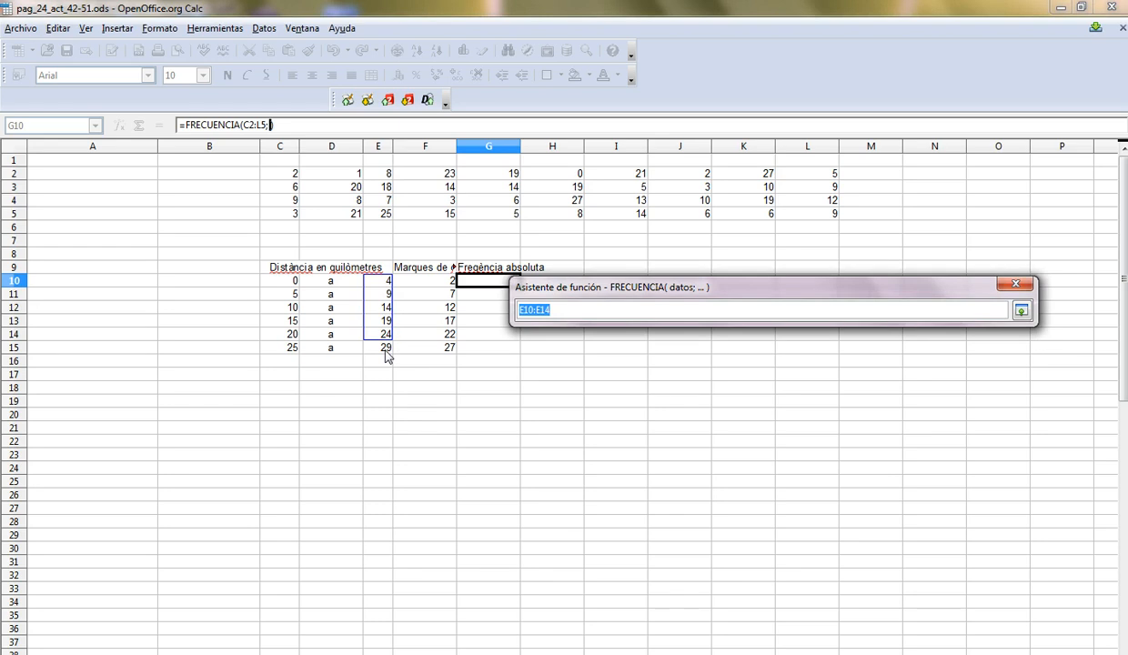
click(1020, 311)
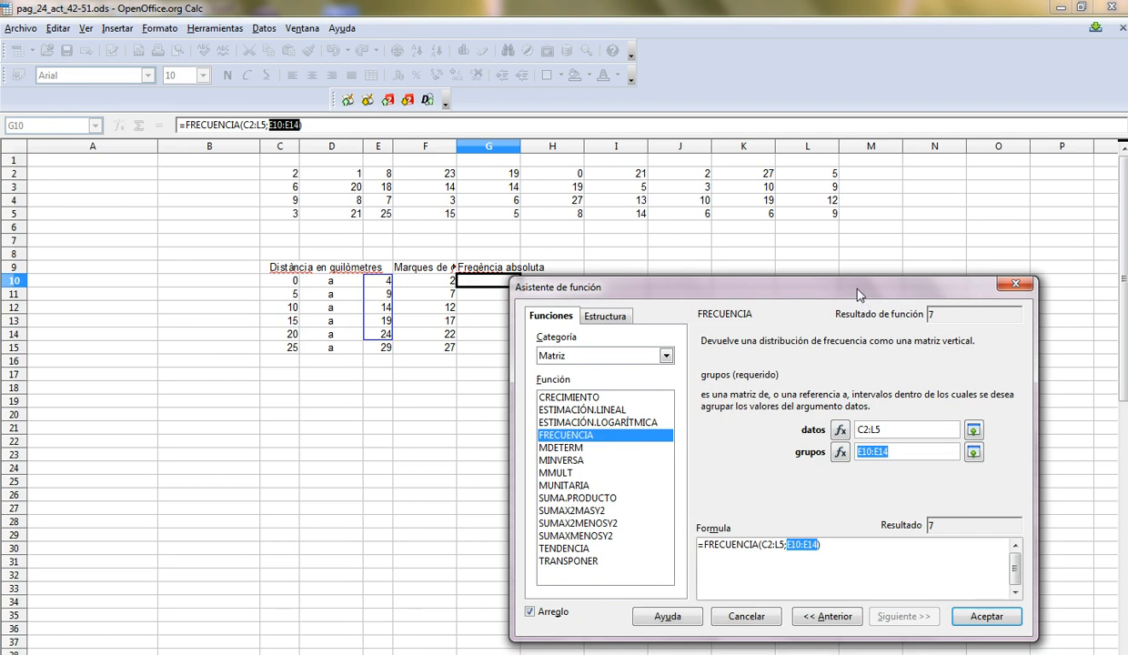
drag(859, 294, 272, 189)
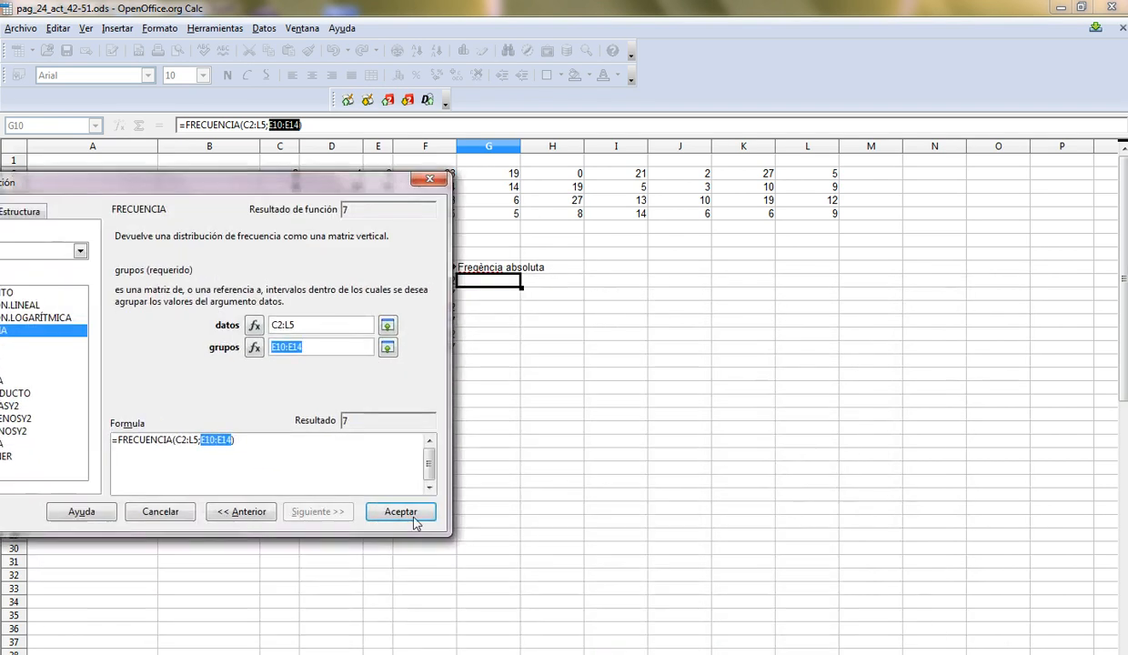
click(410, 515)
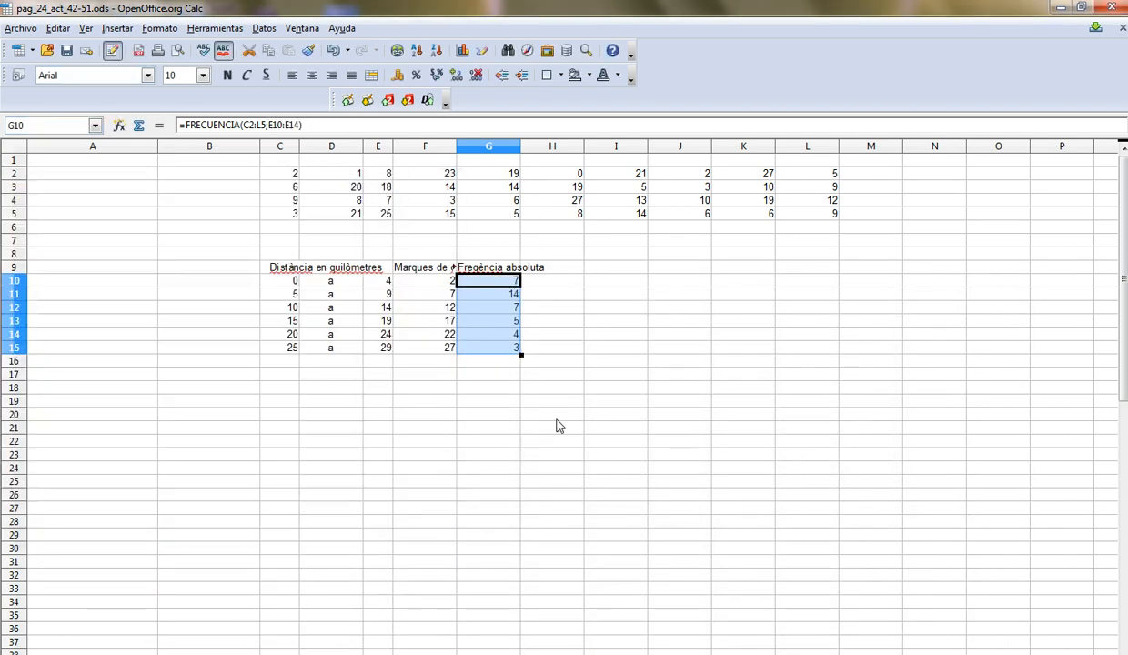
click(545, 351)
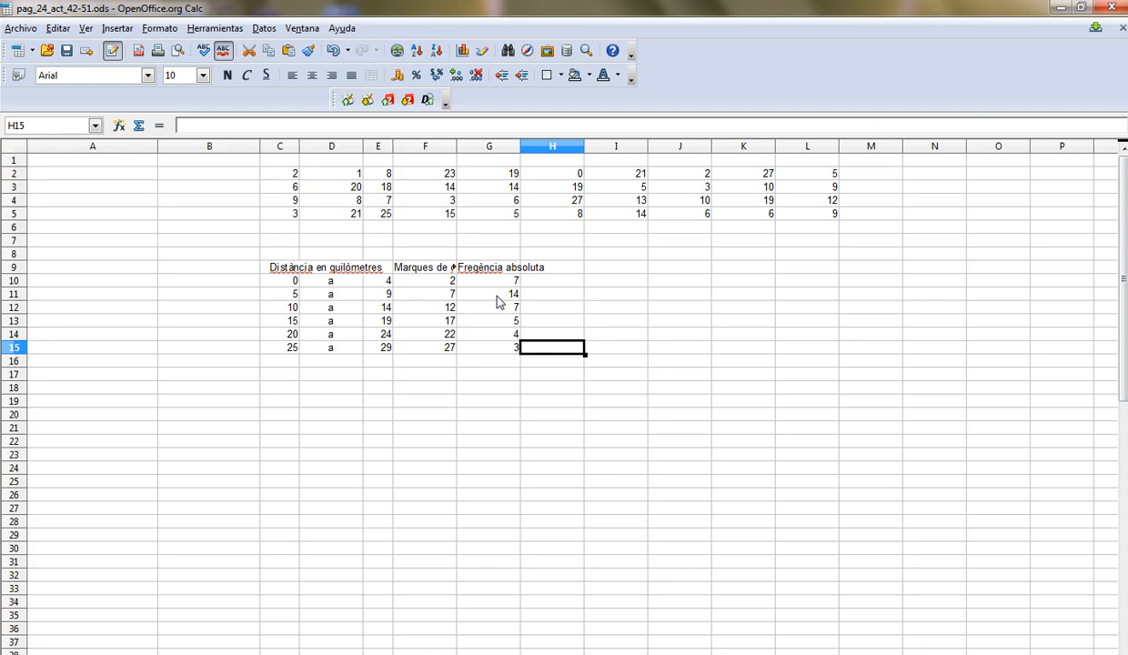
click(674, 320)
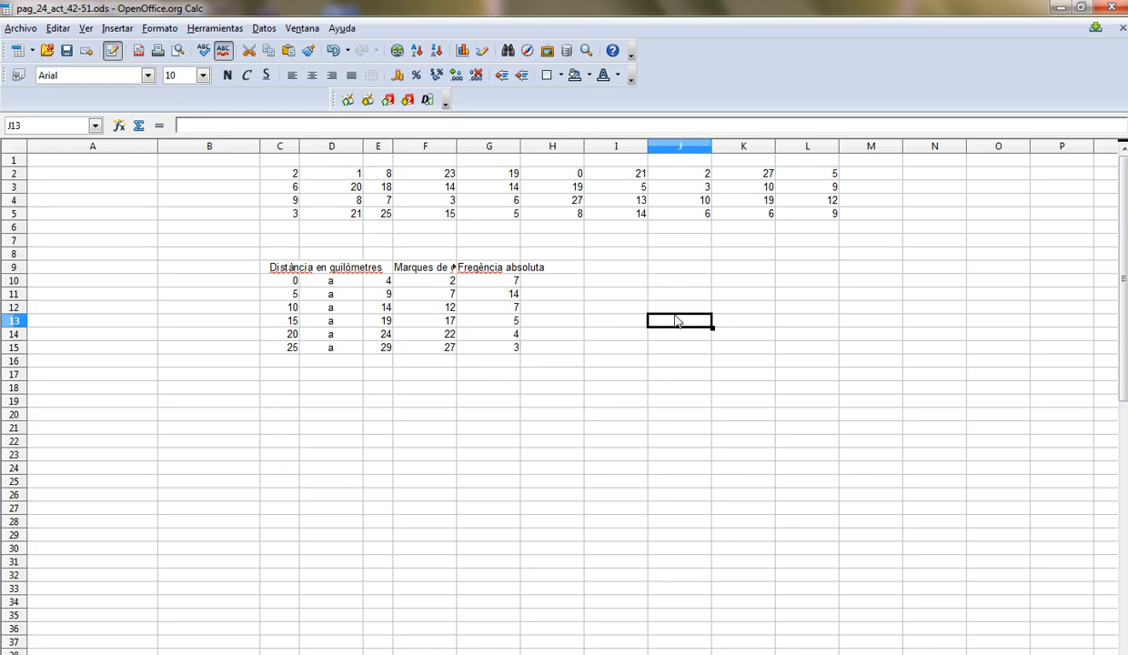
click(618, 293)
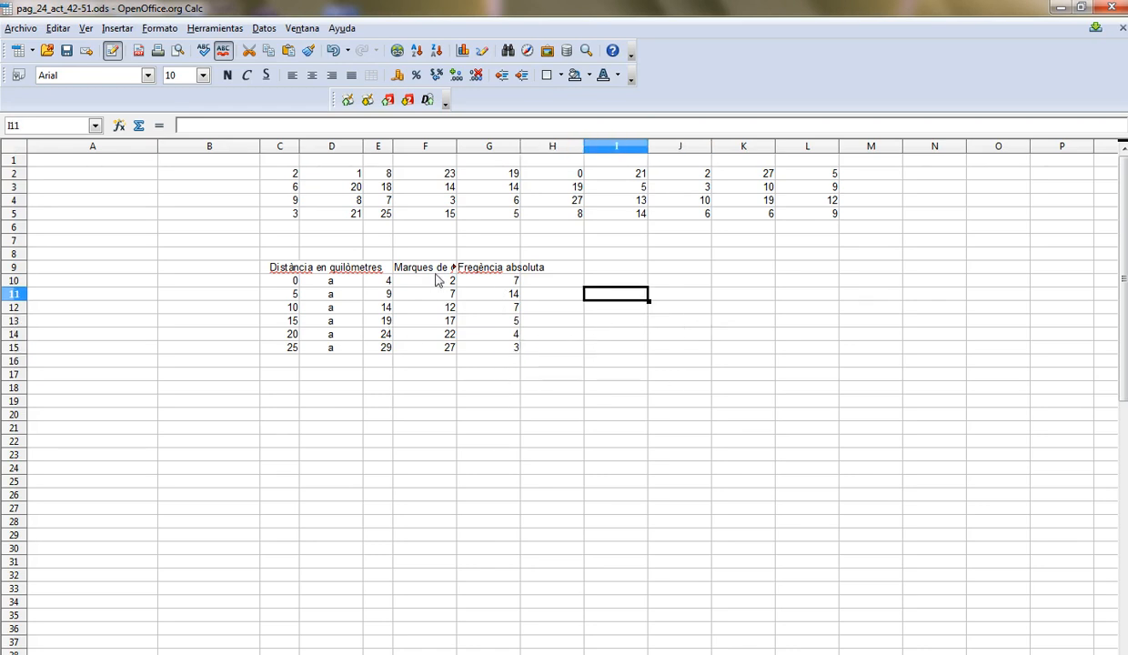
Insert a normal column chart based on the class marks and absolute frequencies in F10:G15
drag(443, 277, 524, 345)
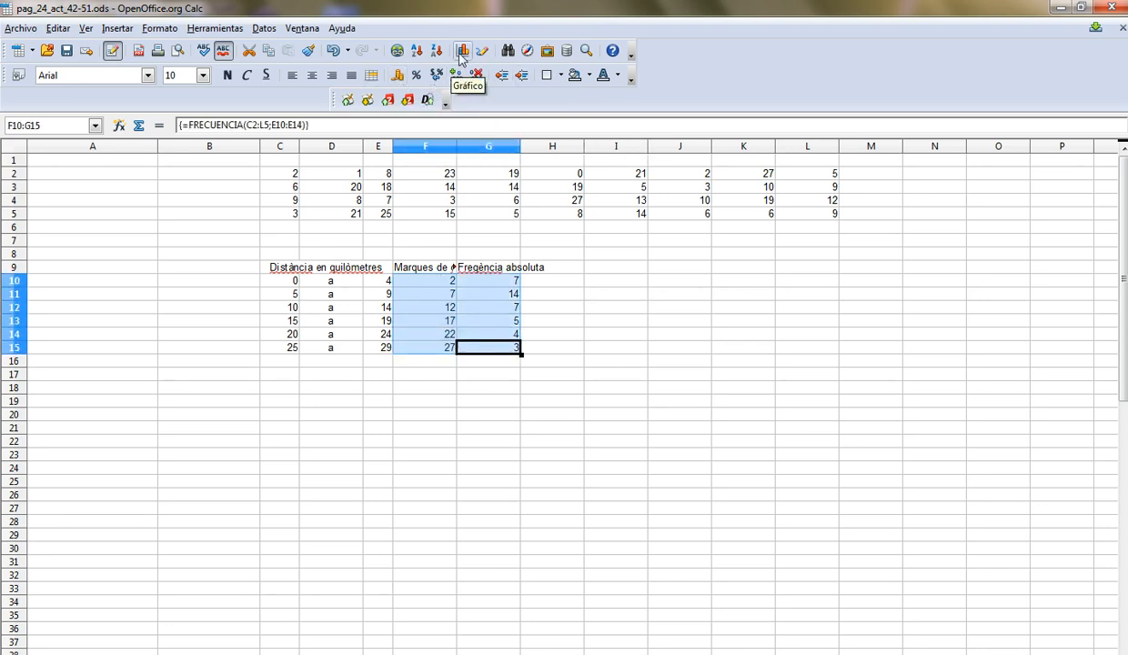
click(462, 53)
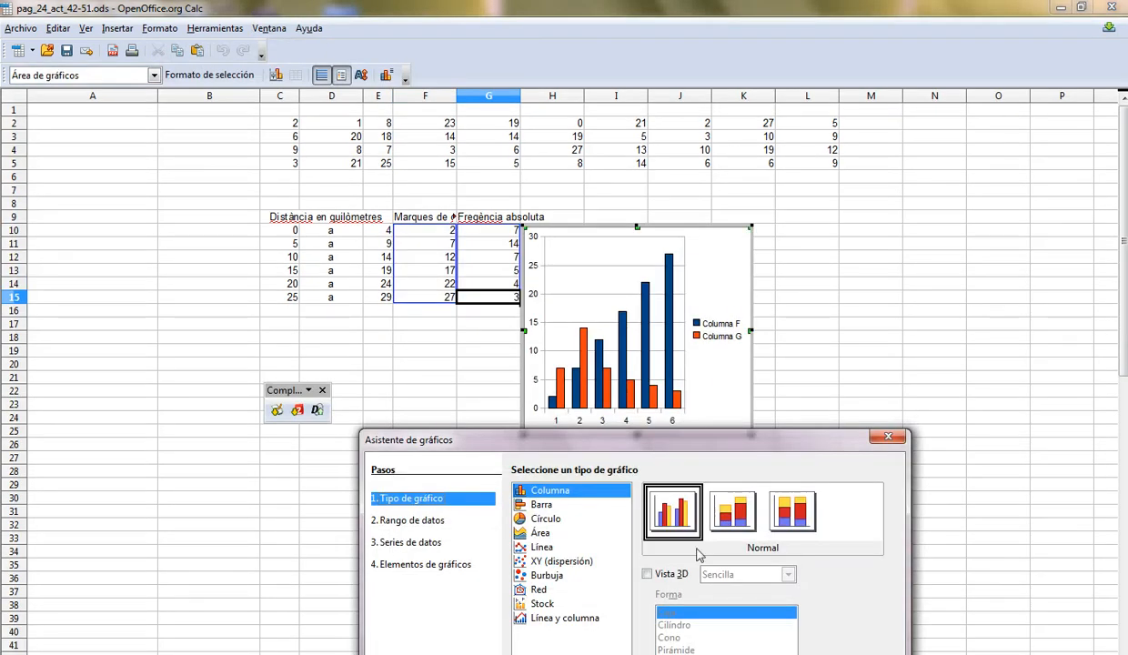
drag(663, 444, 716, 87)
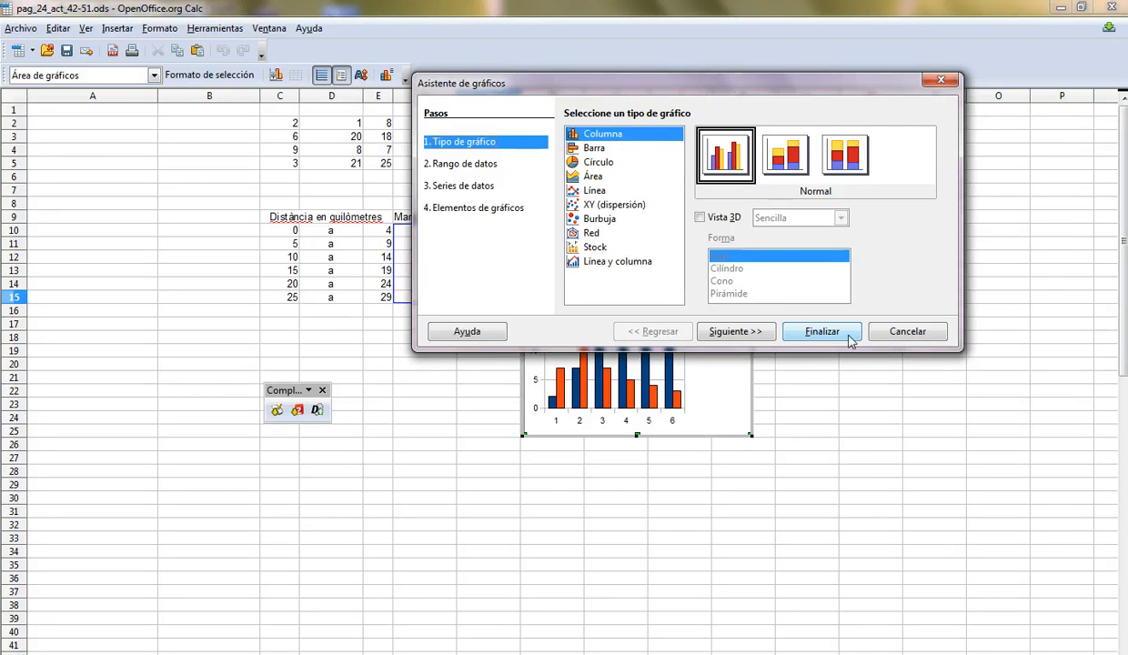
Use the first column of the chart's data range as labels, keeping the data series in columns
click(734, 326)
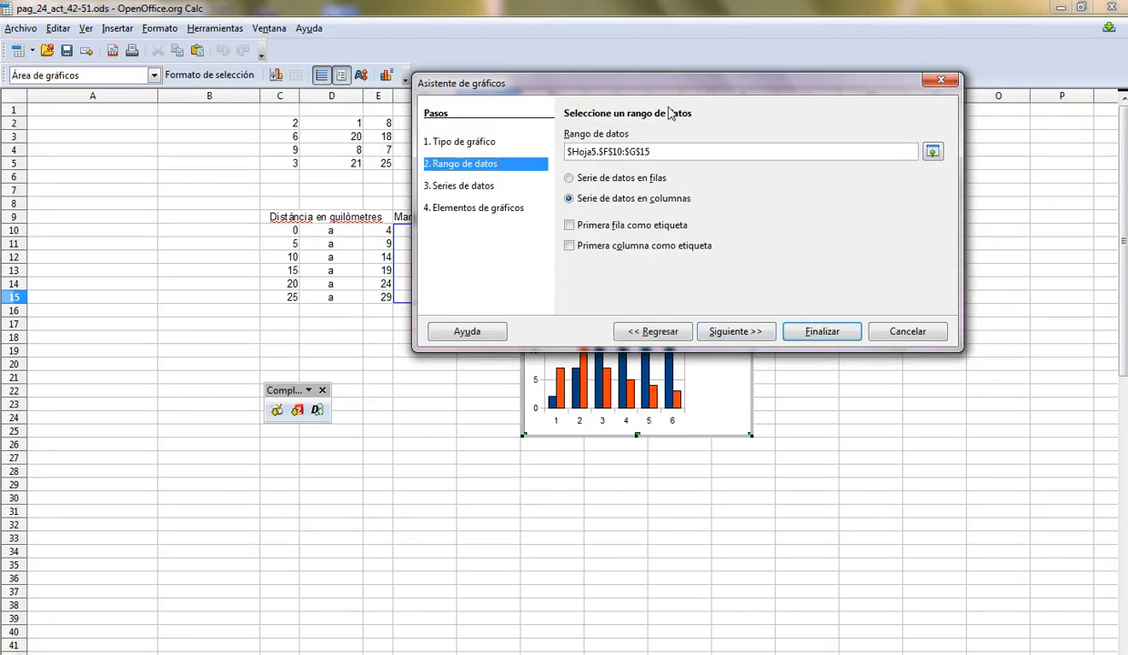
drag(678, 91, 476, 376)
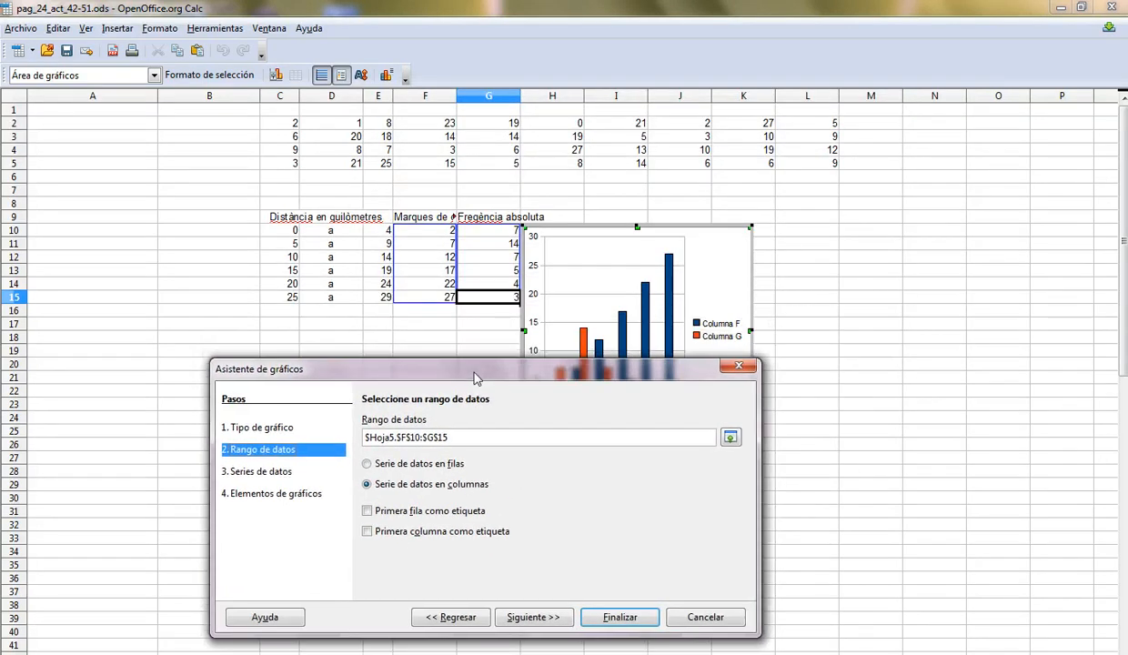
click(366, 531)
drag(564, 376, 744, 488)
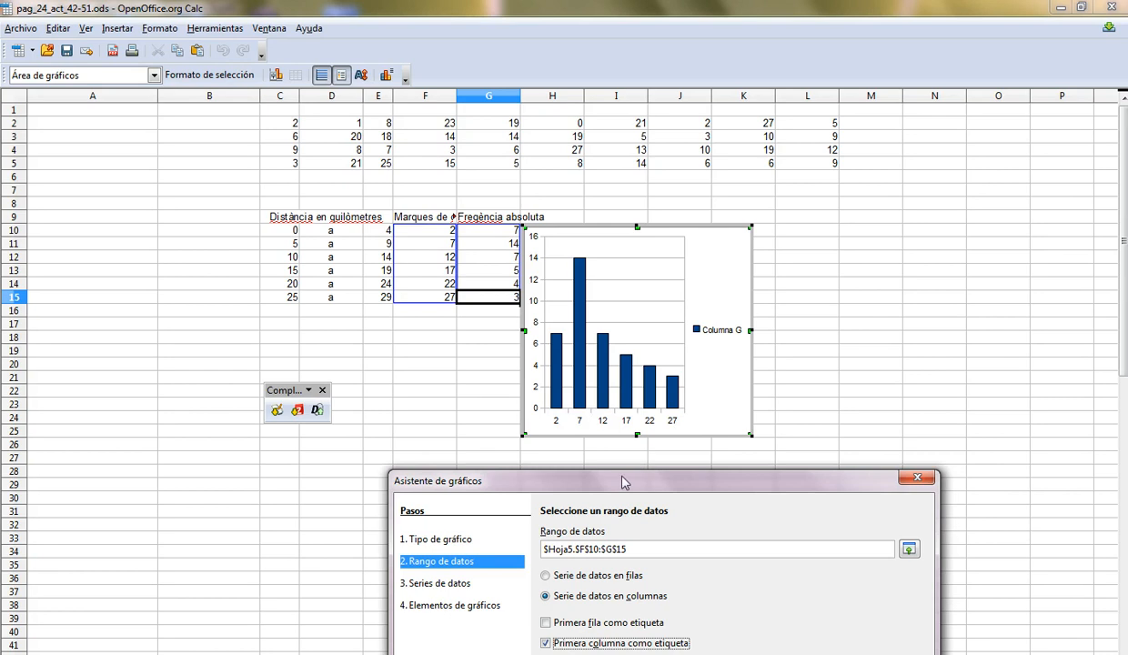
drag(610, 482, 368, 258)
Proceed past the data series settings to the chart elements and hide the legend
click(475, 505)
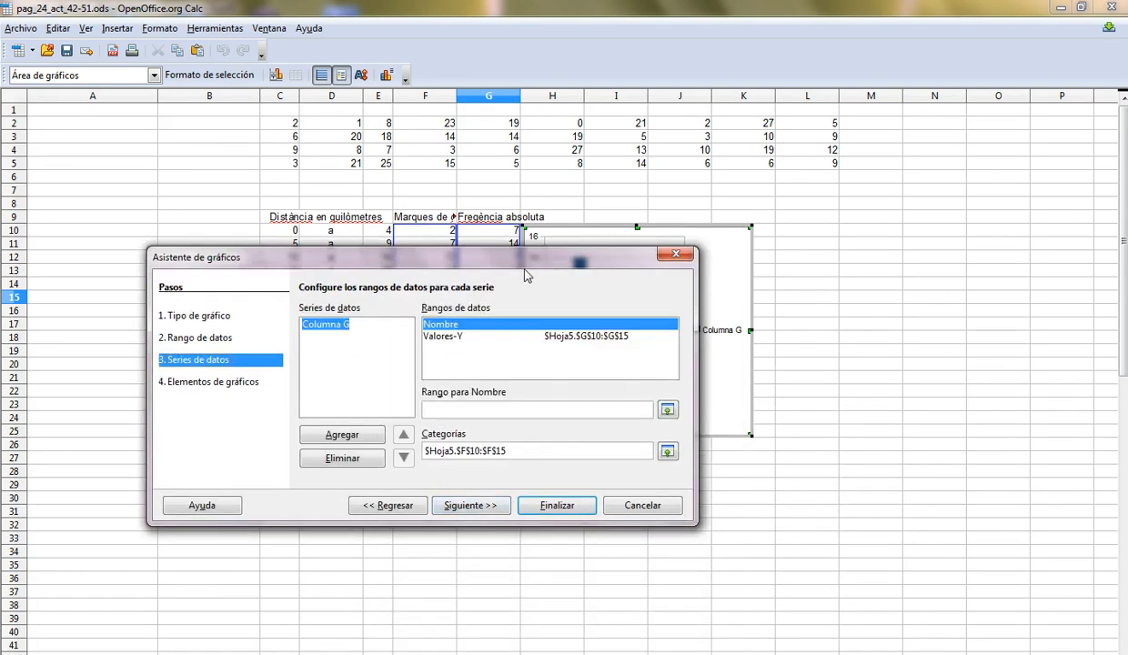
drag(526, 273, 337, 155)
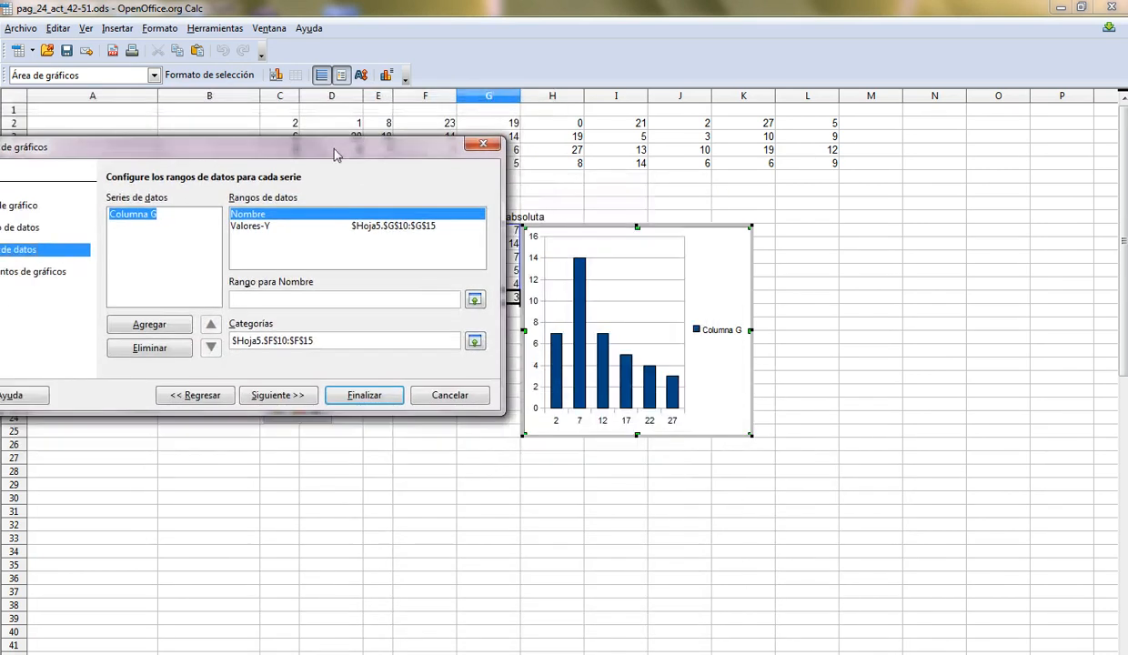
click(291, 396)
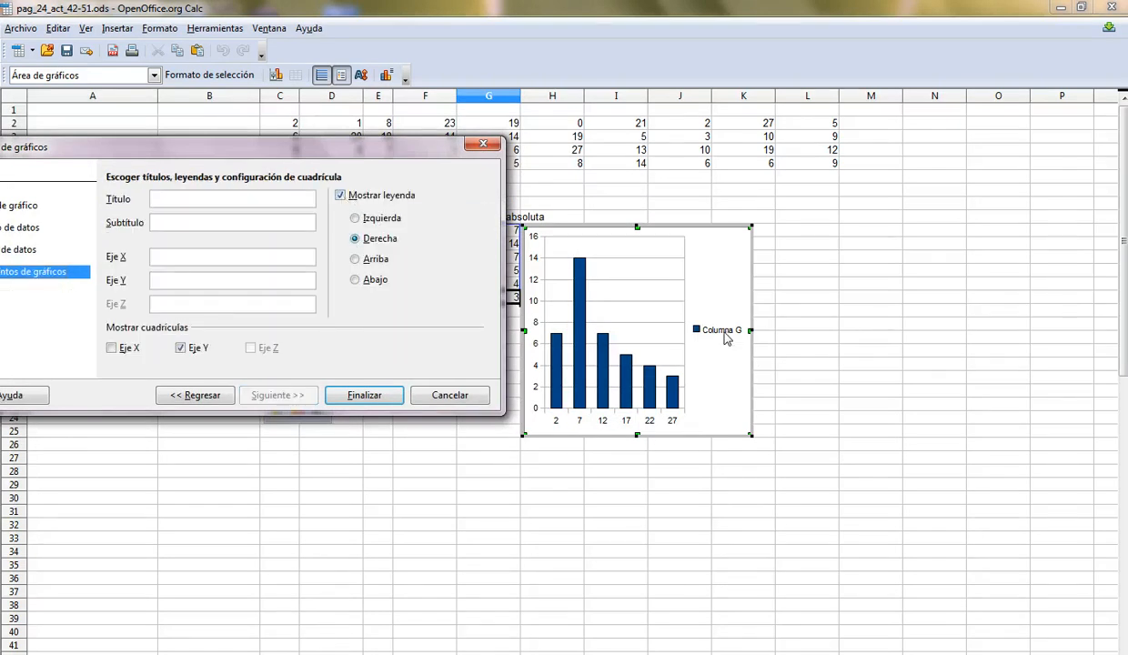
click(341, 197)
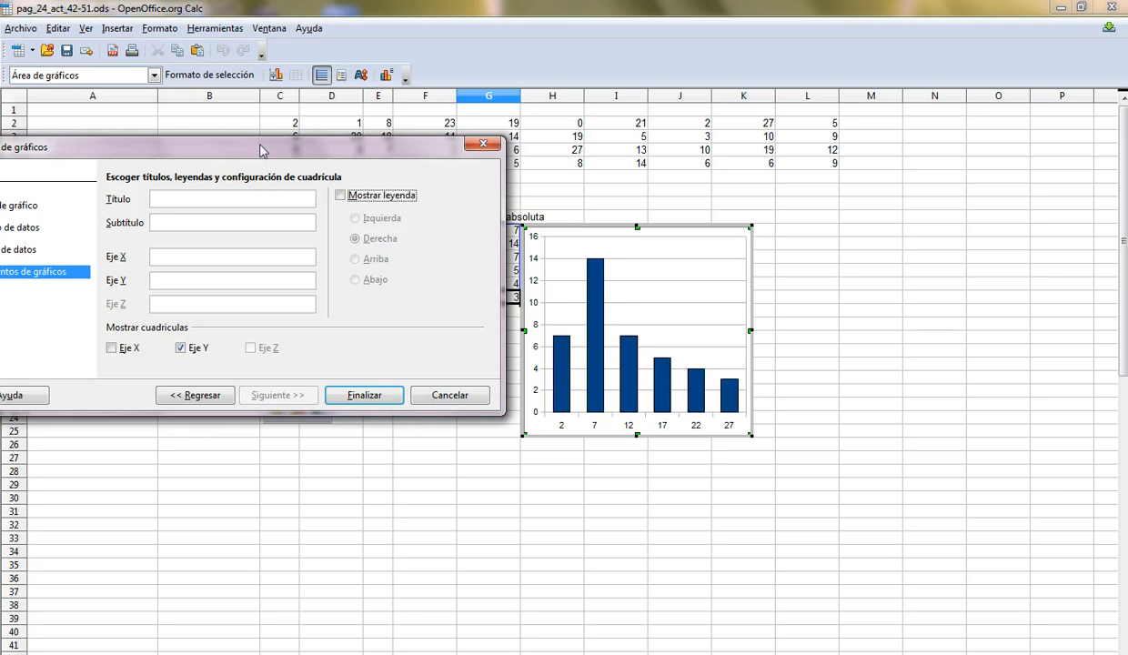
Title the chart "Distància en quilòmetres", label the X axis "Quilòmetres" and the Y axis "Estudiants", and finish it without Y gridlines
drag(257, 146, 816, 312)
click(731, 361)
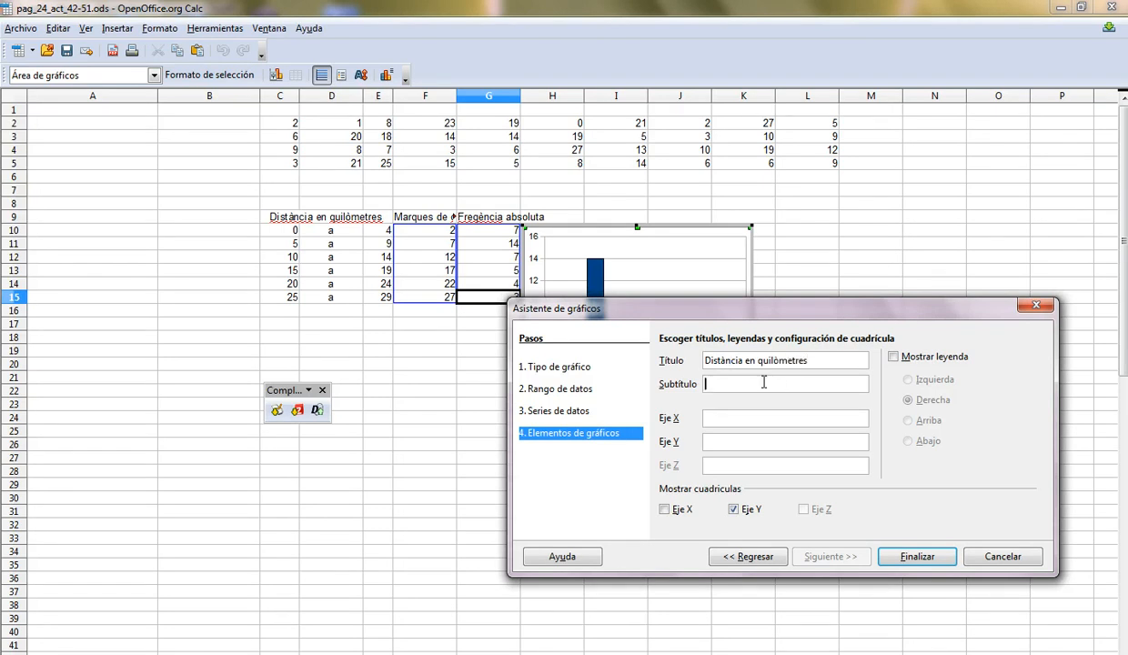
click(763, 383)
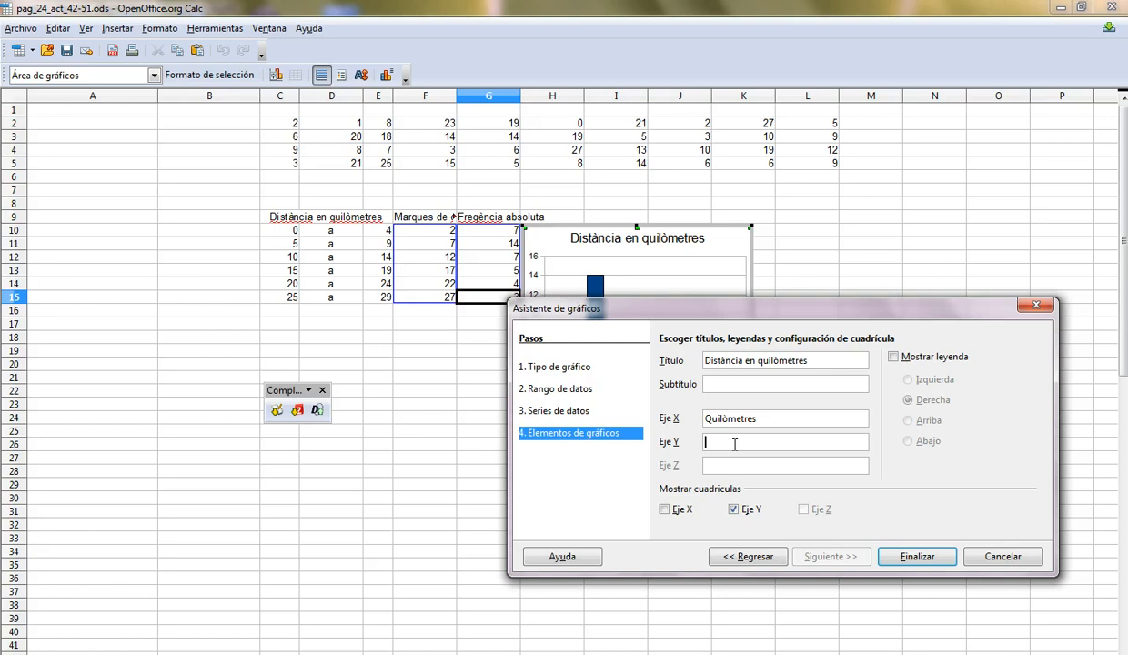
text(Estudiants)
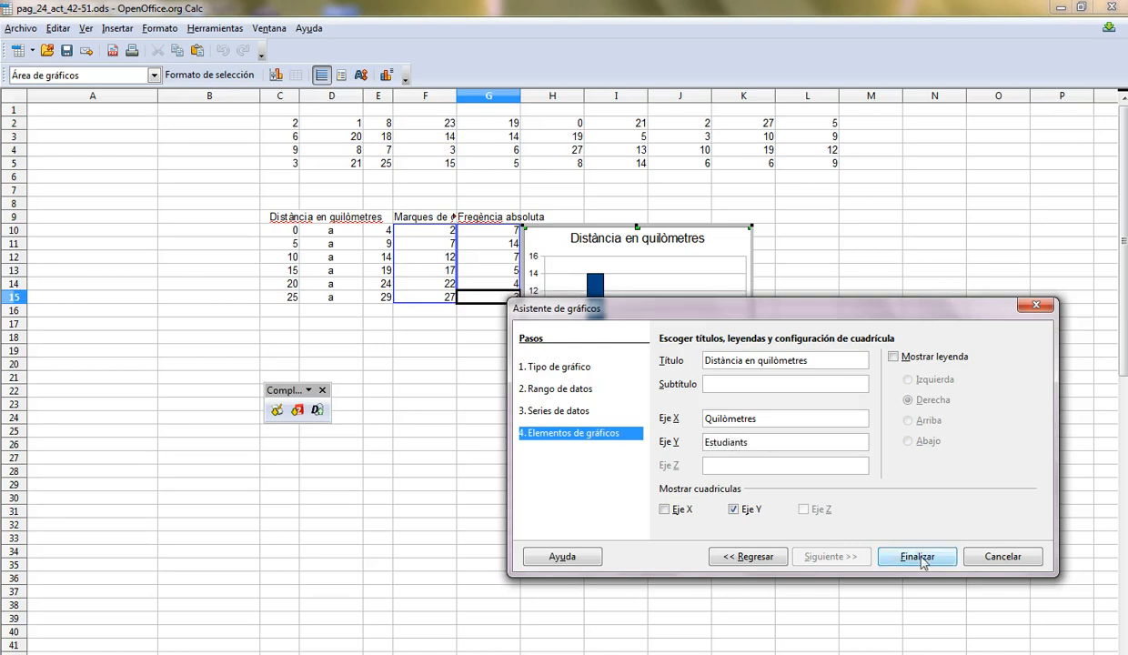
click(733, 509)
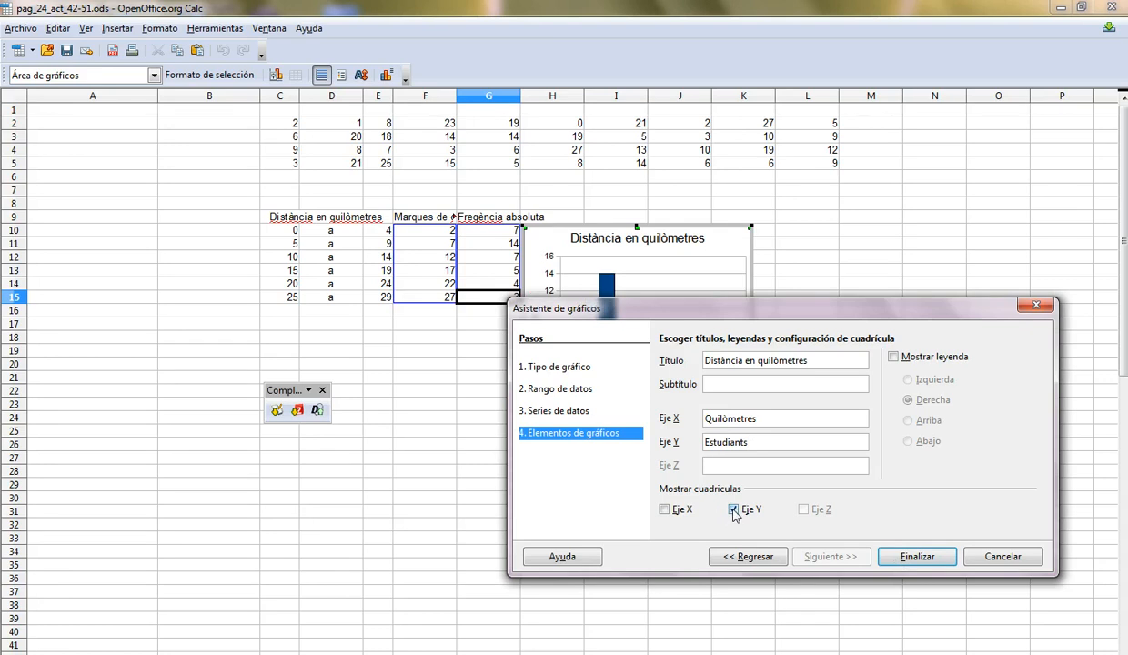
click(926, 560)
Leave chart editing and move the chart away from the frequency table, to about columns J to L beside it
click(946, 338)
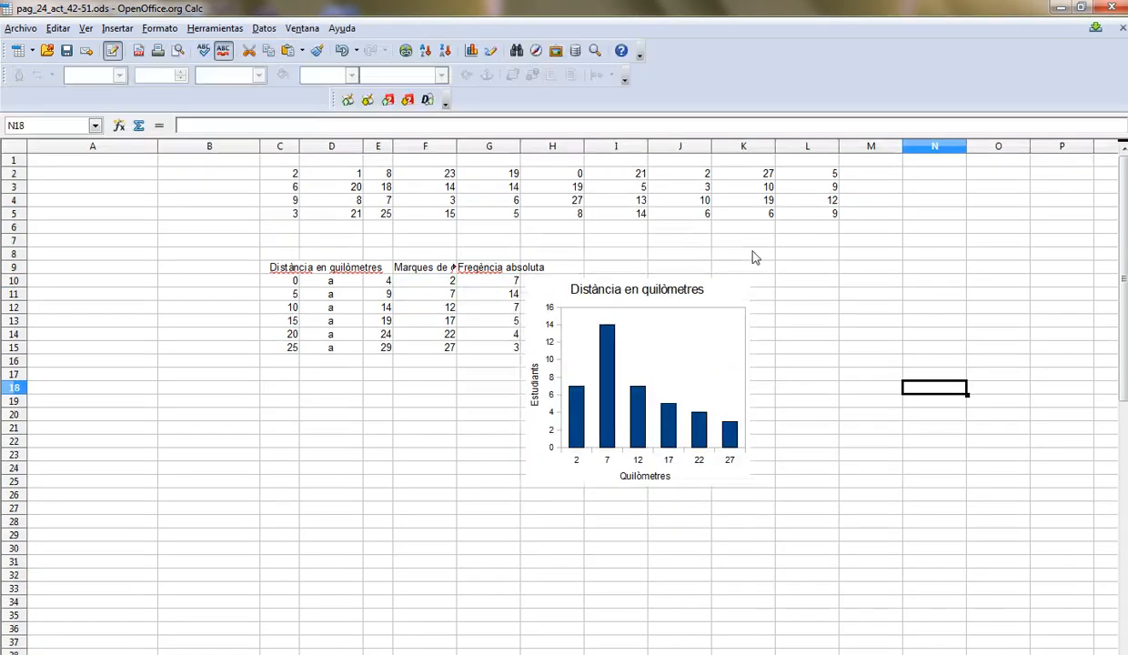
drag(720, 289, 796, 256)
drag(807, 535, 823, 549)
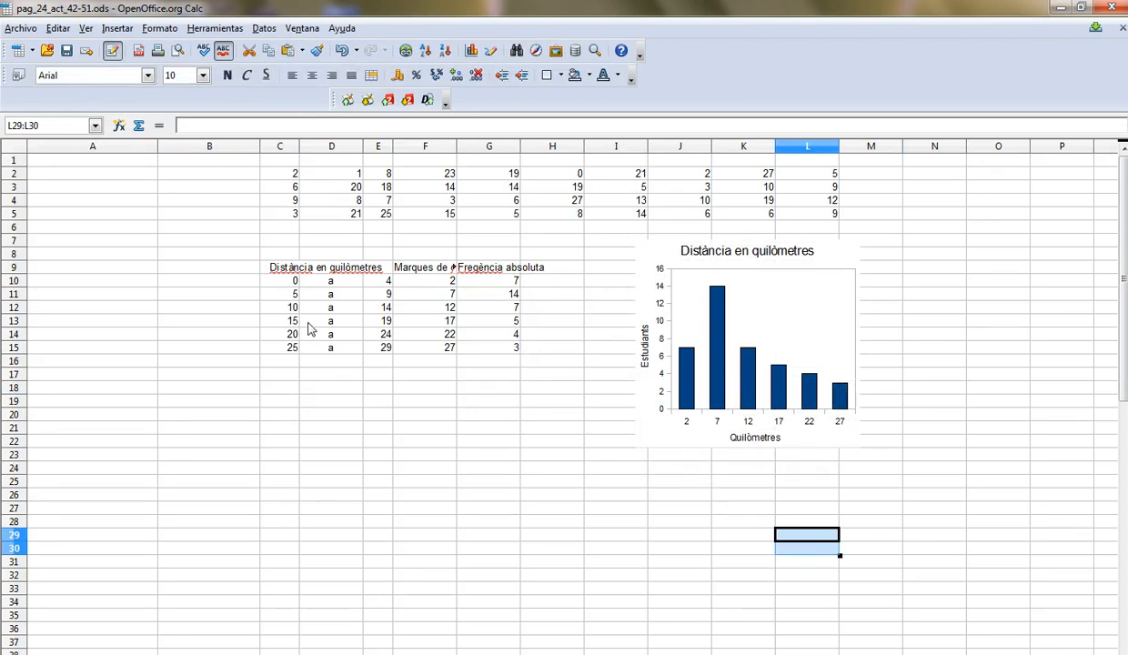
Set the font of the frequency table C9:G15 to Comic Sans MS
drag(279, 270, 517, 353)
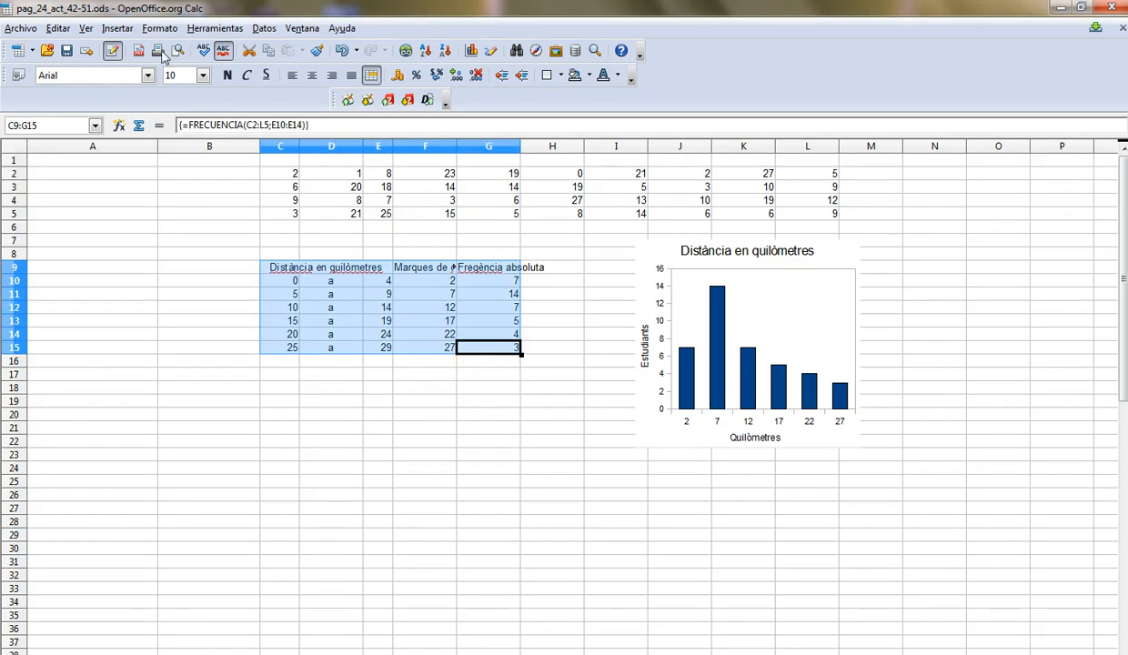
click(149, 76)
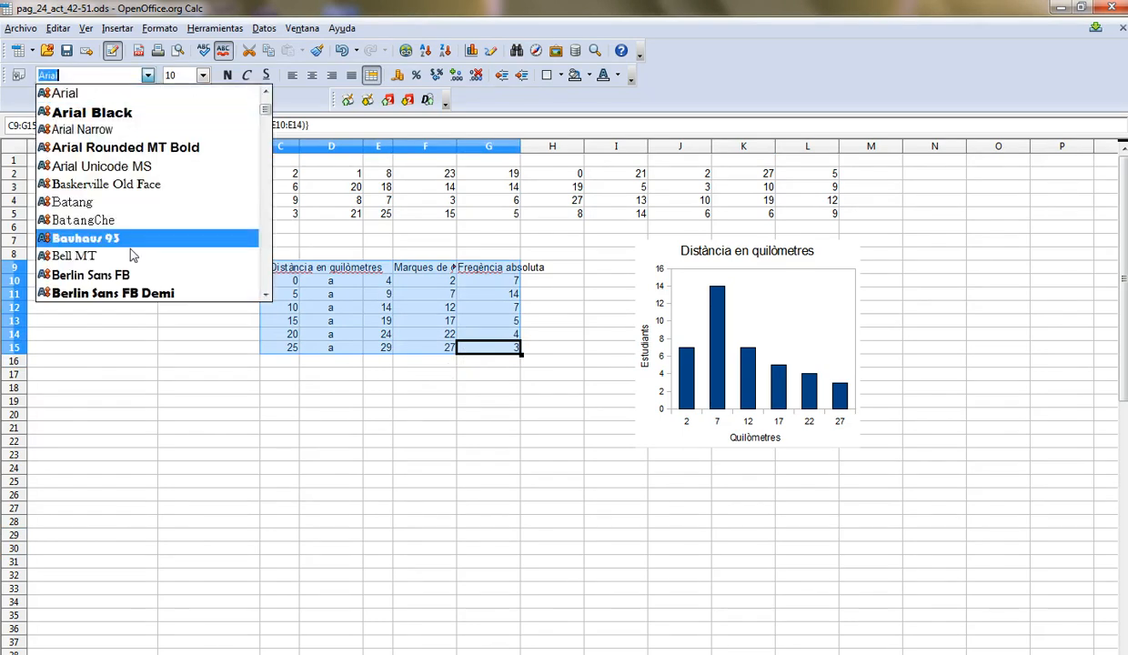
text(Calibri)
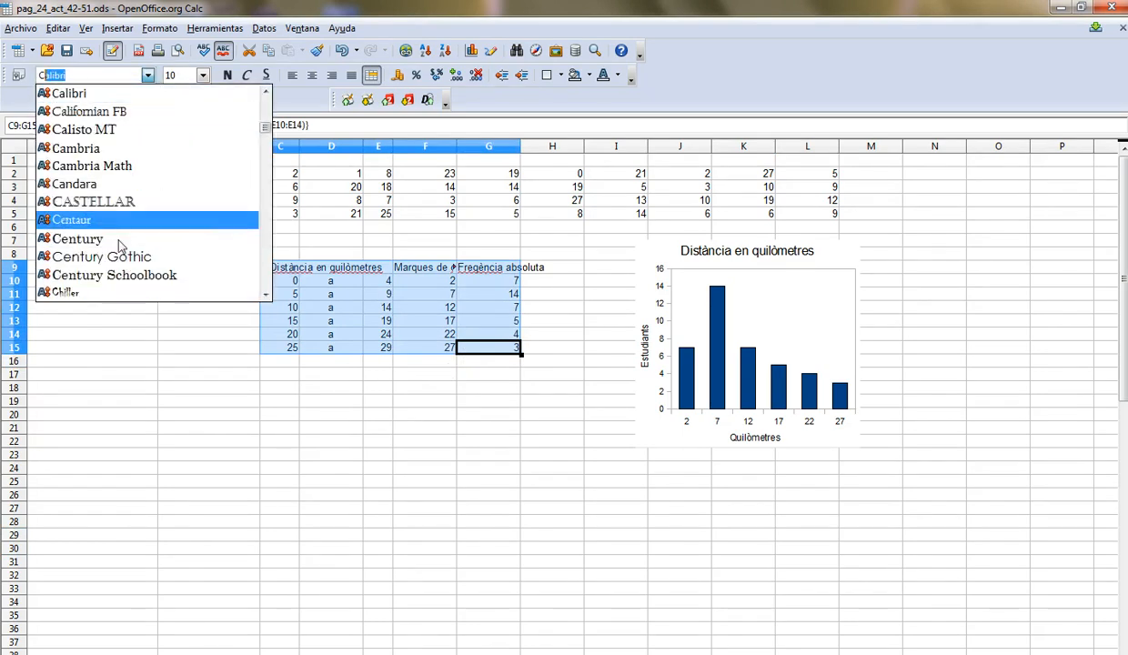
scroll(259, 289, down, 3)
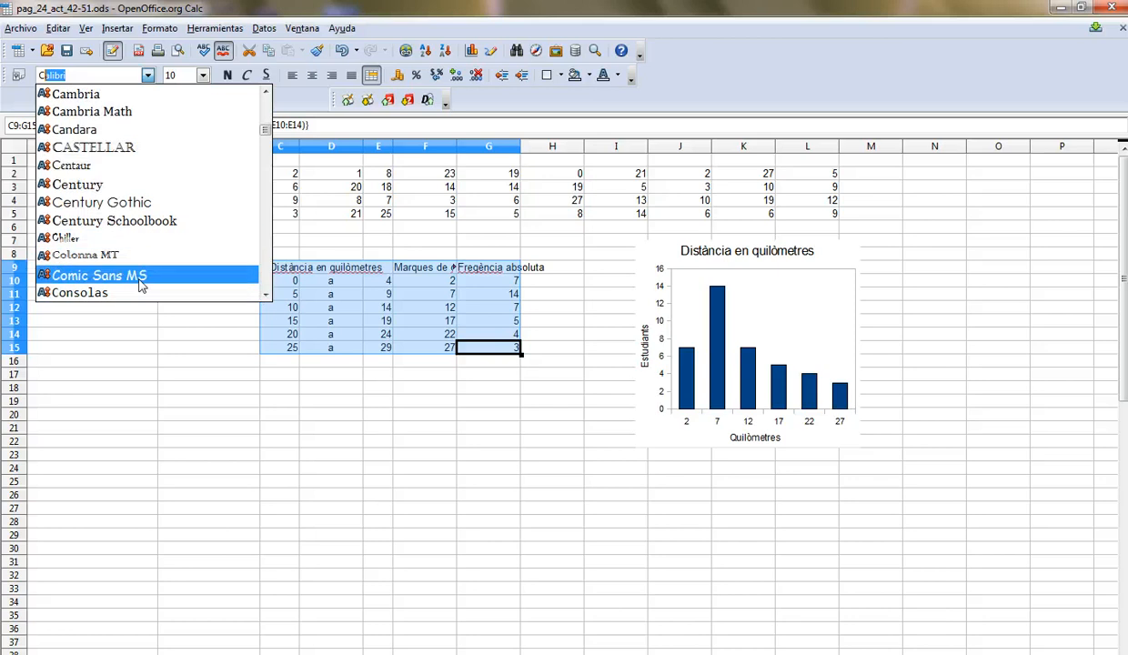
click(127, 273)
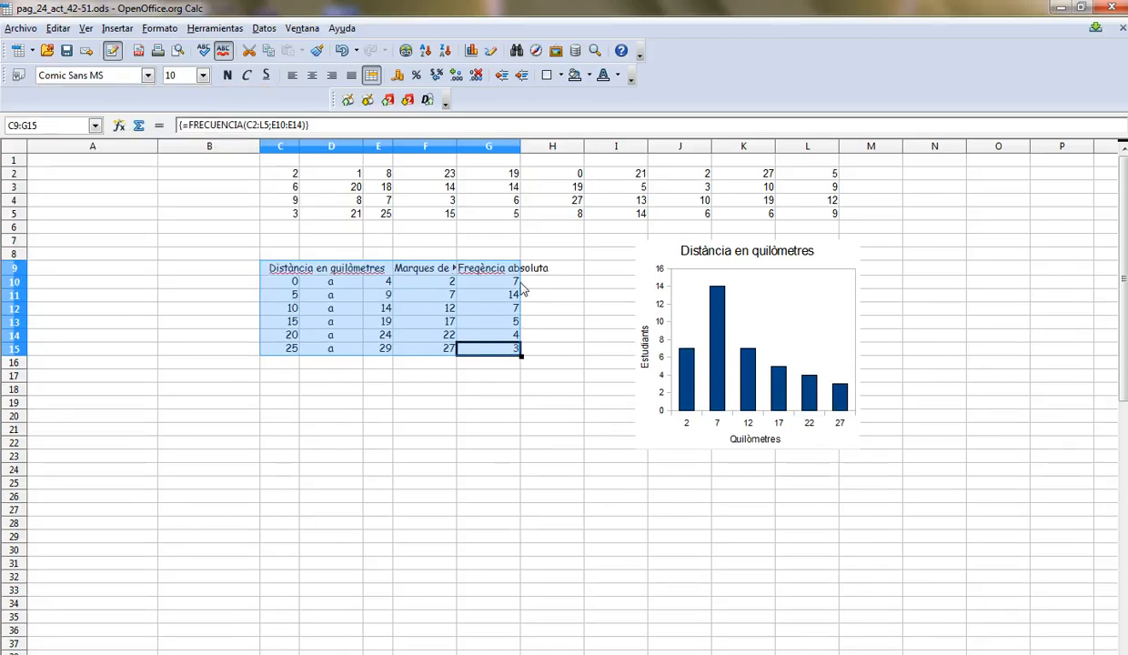
Turn on automatic text wrapping for the header cells F9:G9 and centre them horizontally
click(334, 271)
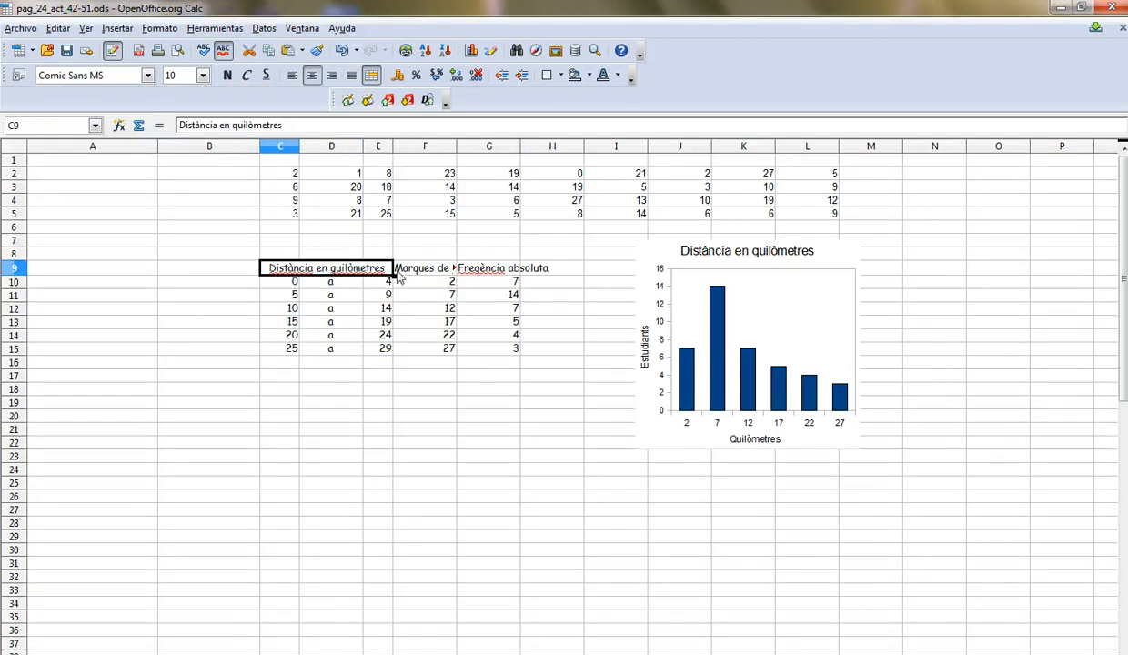
drag(405, 267, 514, 268)
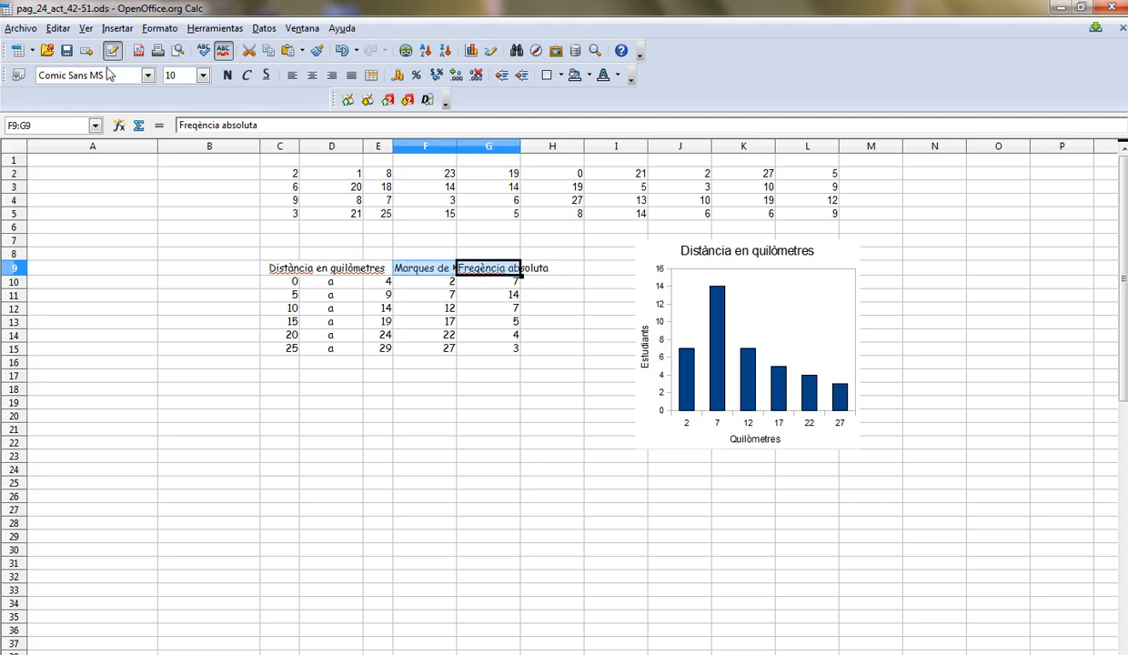
click(160, 28)
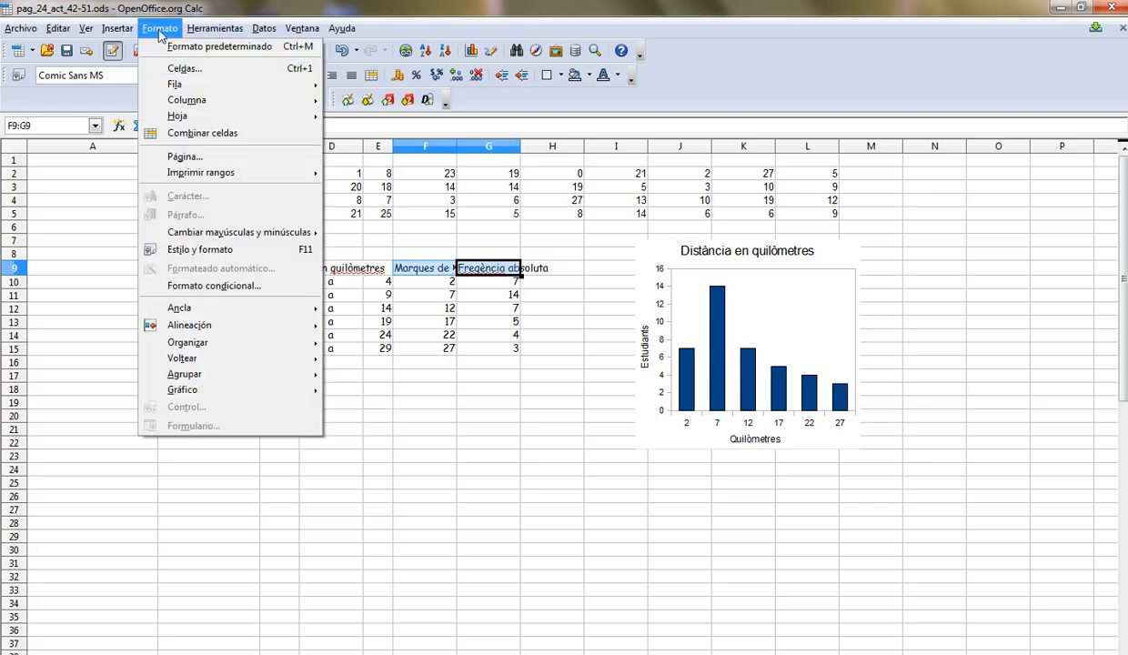
click(189, 73)
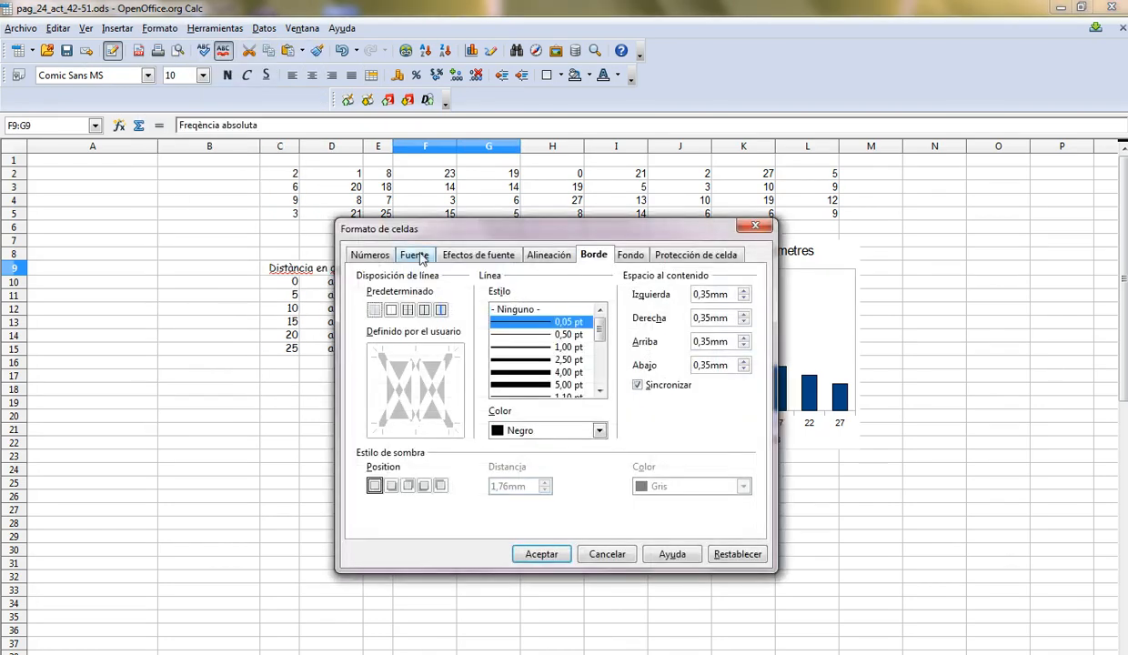
click(419, 257)
click(453, 262)
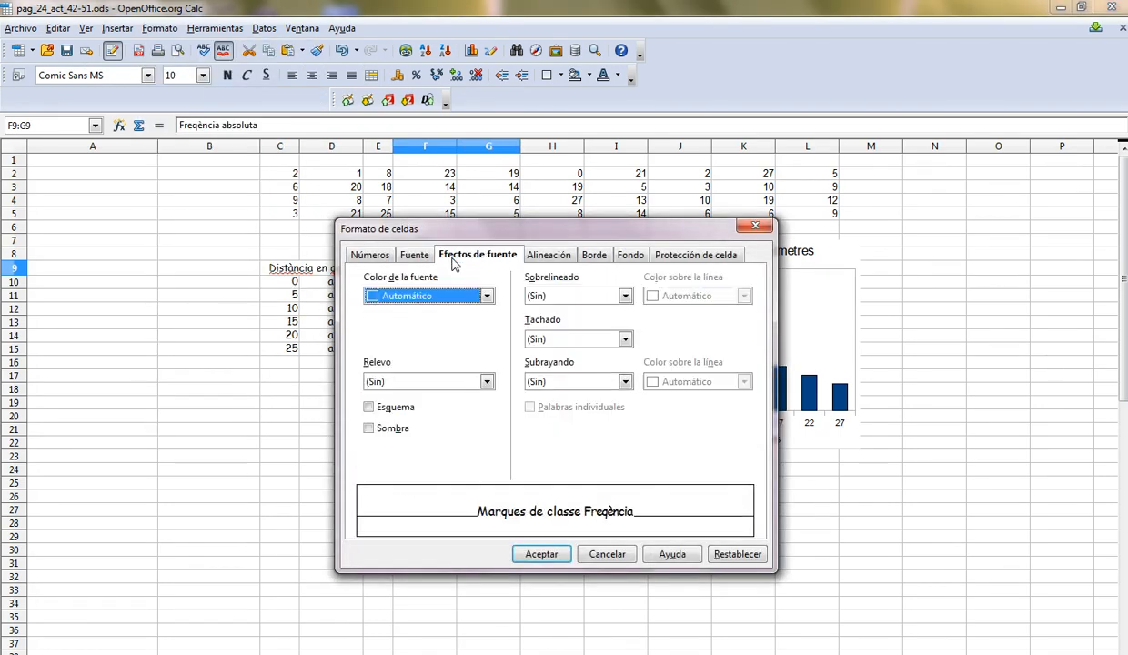
click(548, 257)
click(371, 454)
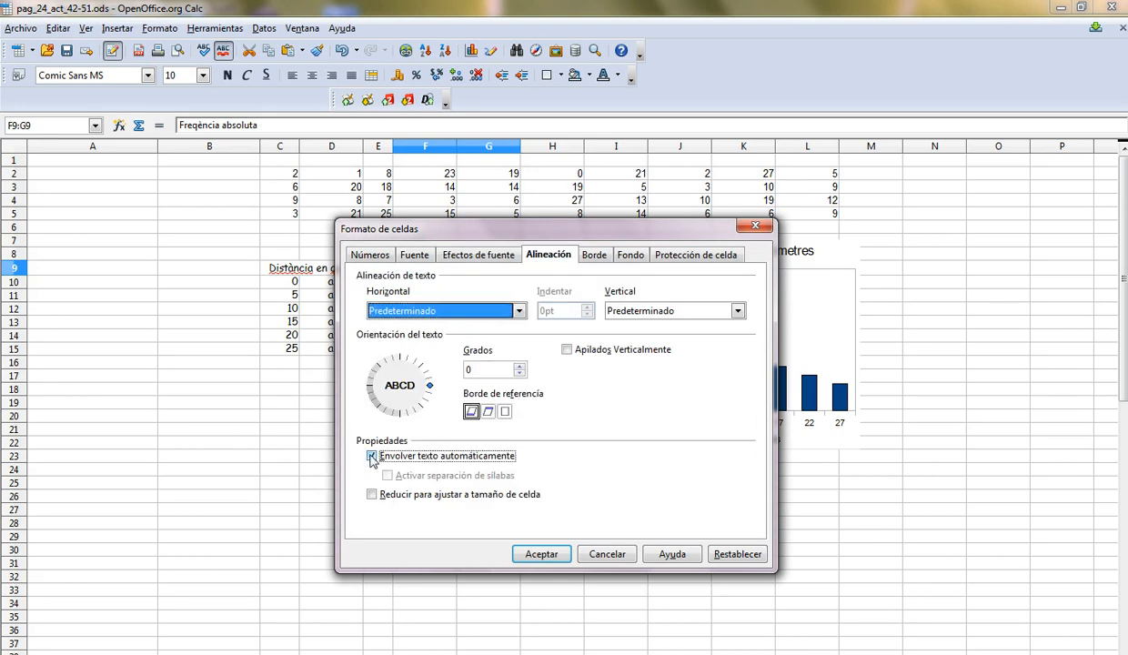
click(541, 554)
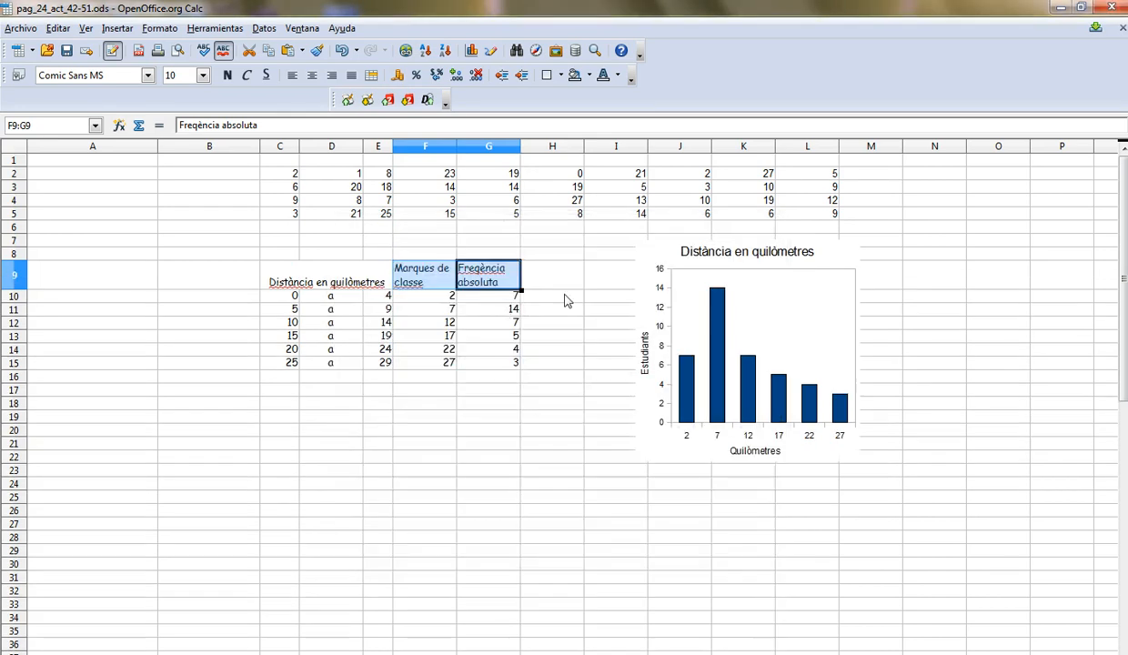
click(312, 75)
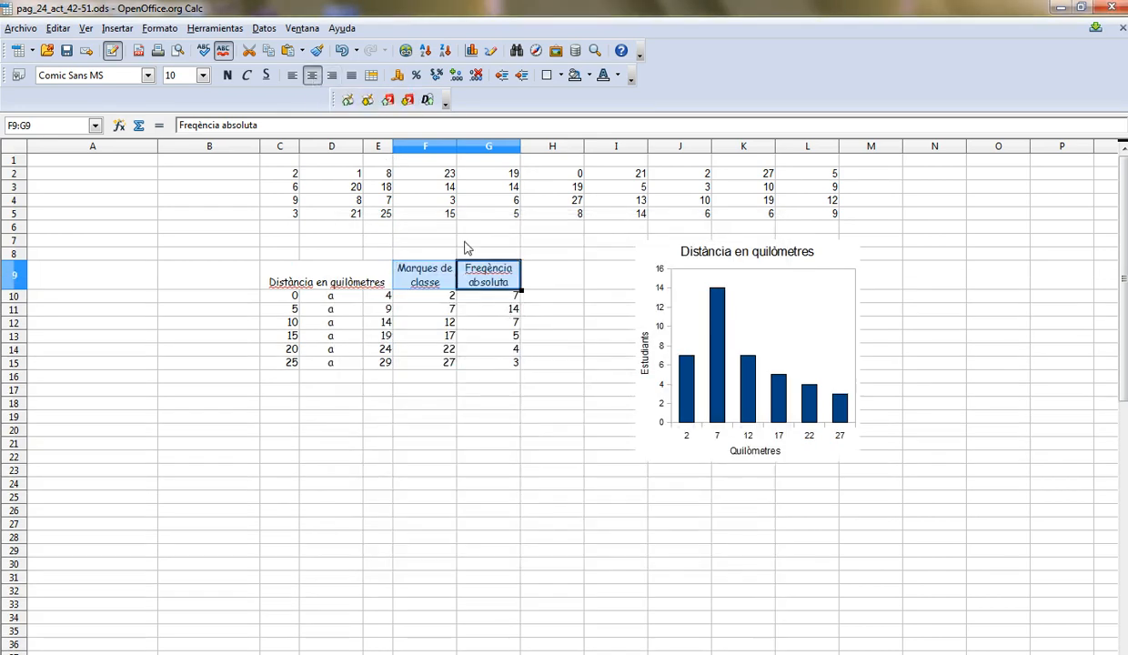
click(554, 282)
Format the header row C9:G9 of the frequency table in 12 pt bold
drag(482, 282, 318, 280)
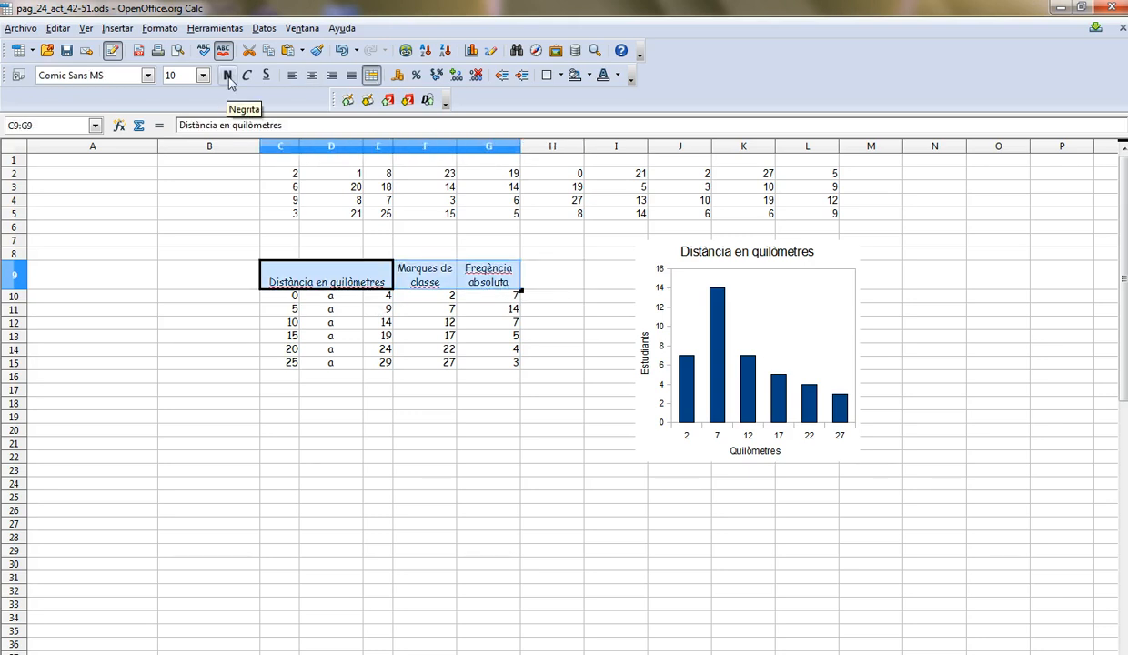
click(203, 76)
click(169, 127)
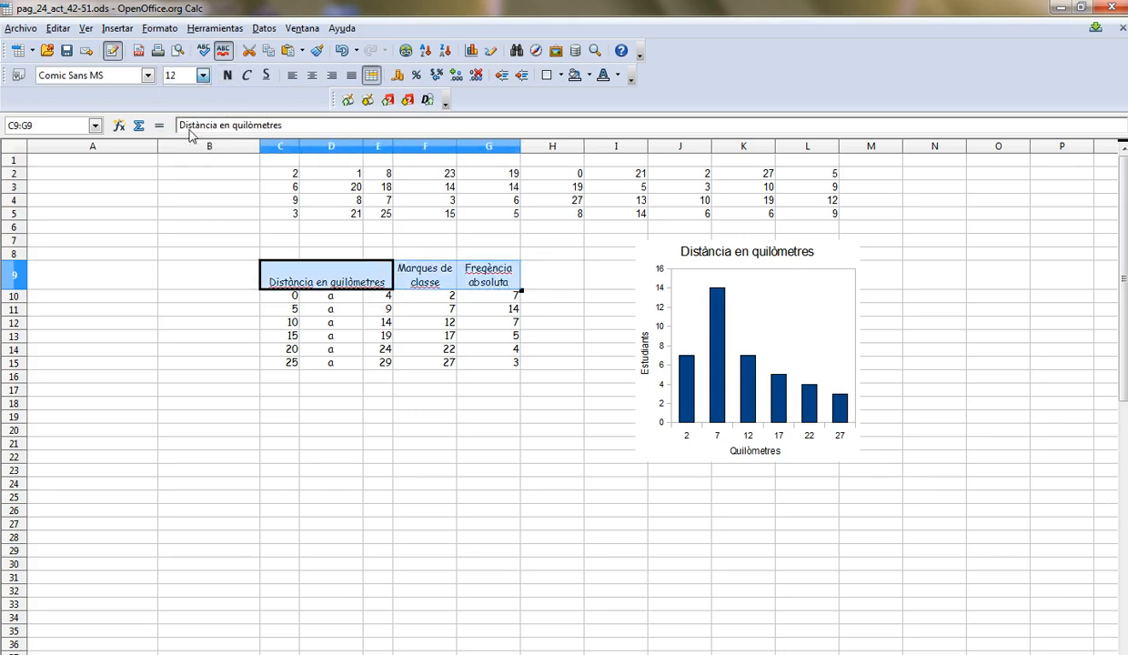
click(228, 74)
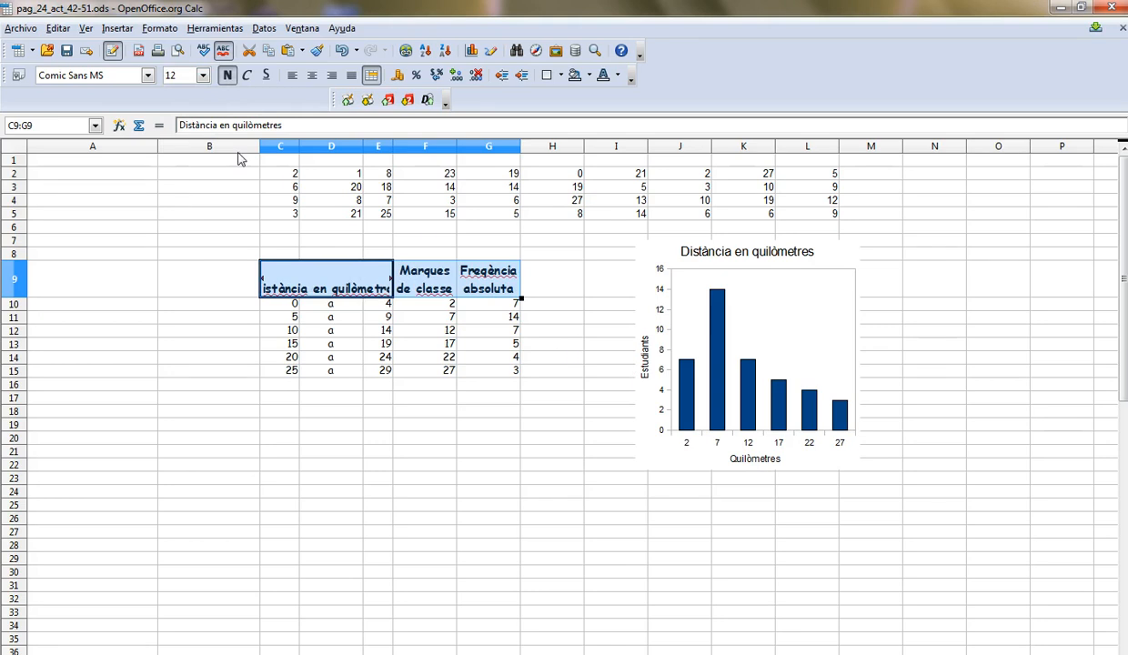
click(405, 414)
Narrow column B to about half its width
click(282, 290)
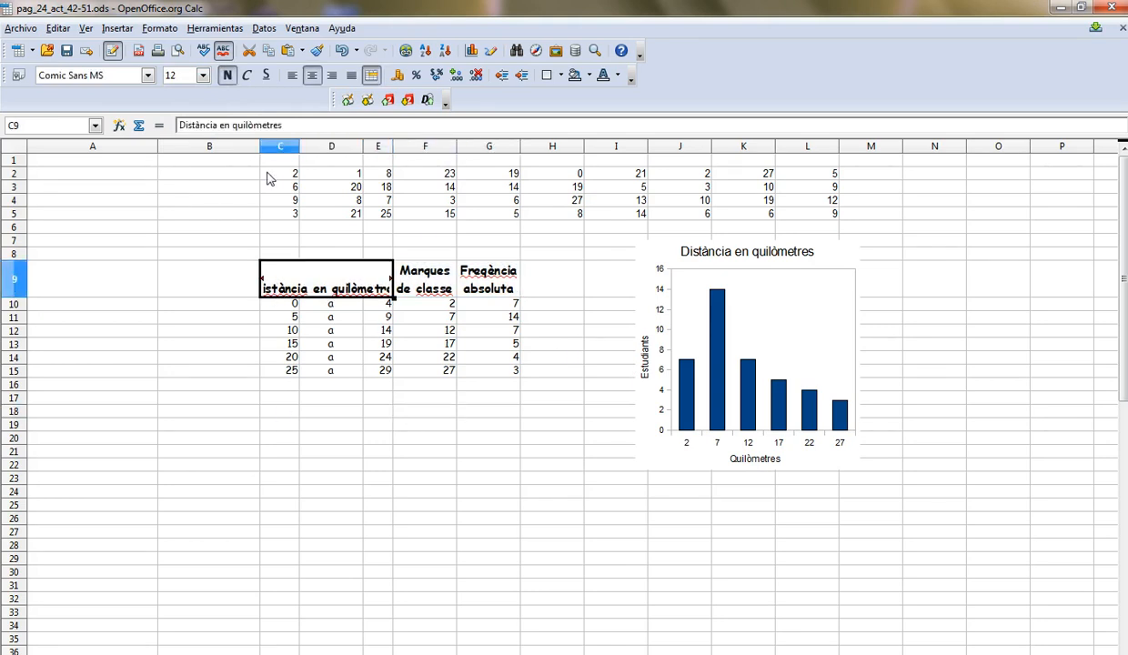
drag(259, 145, 244, 145)
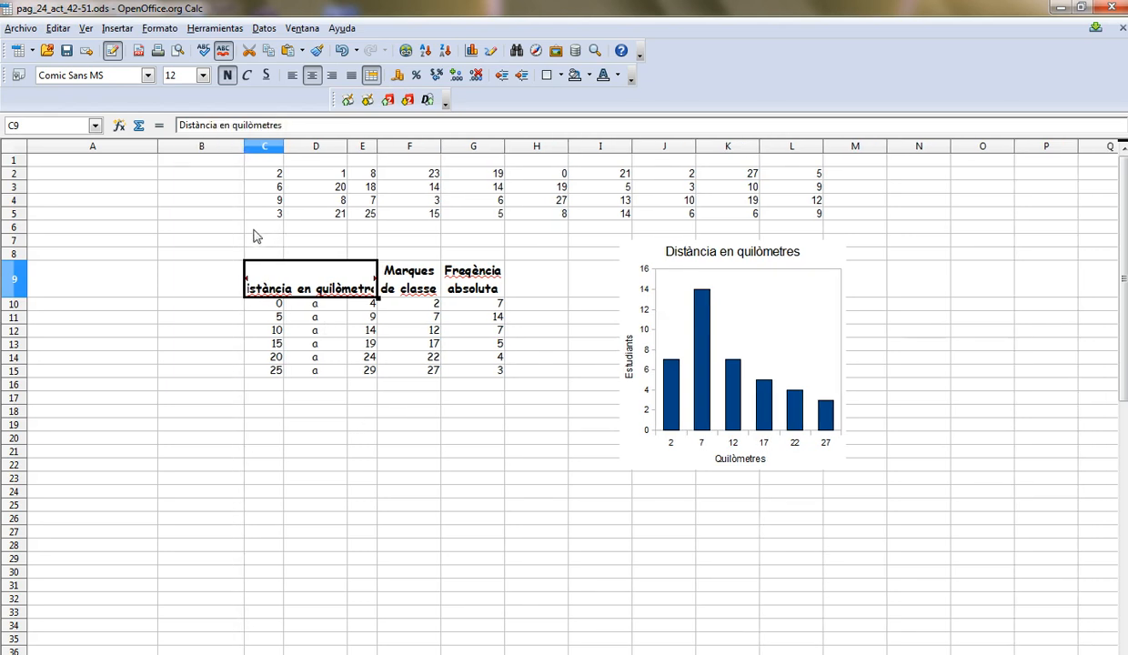
drag(243, 146, 211, 146)
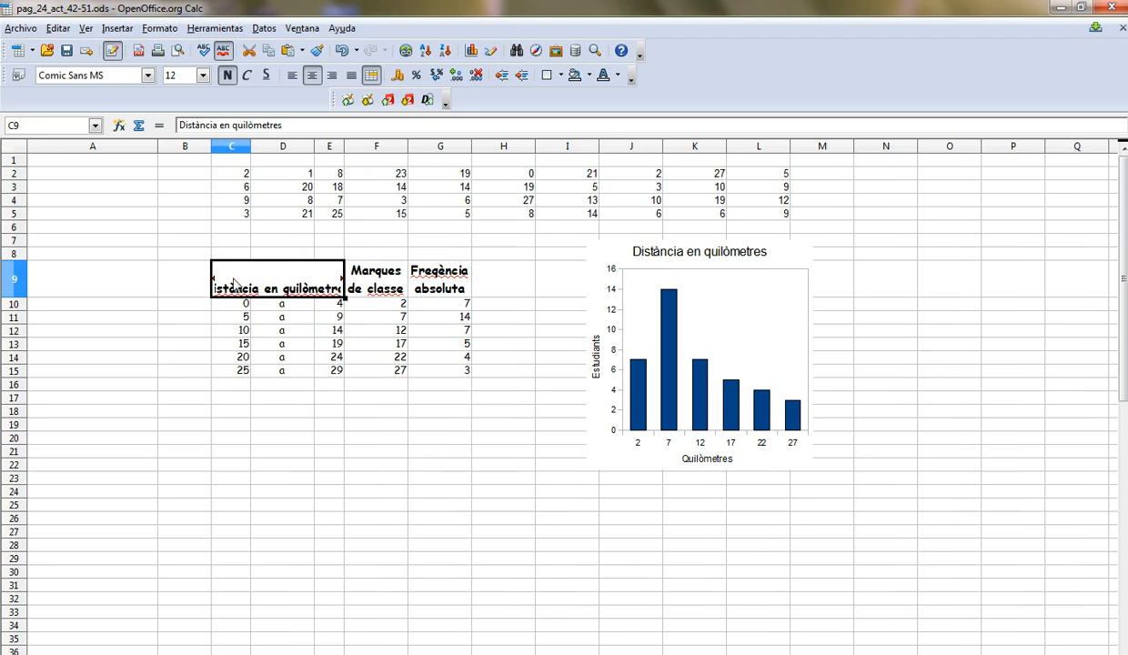
click(215, 303)
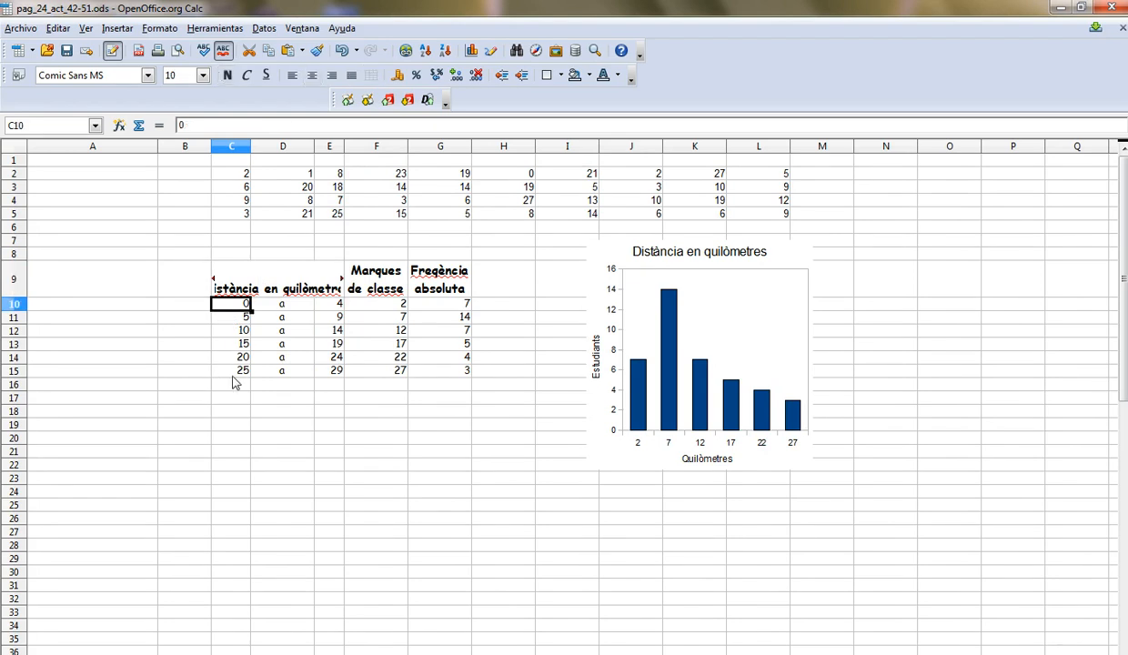
Set the font size of the merged heading "Distància en quilòmetres" in C9 to 10 pt
click(240, 291)
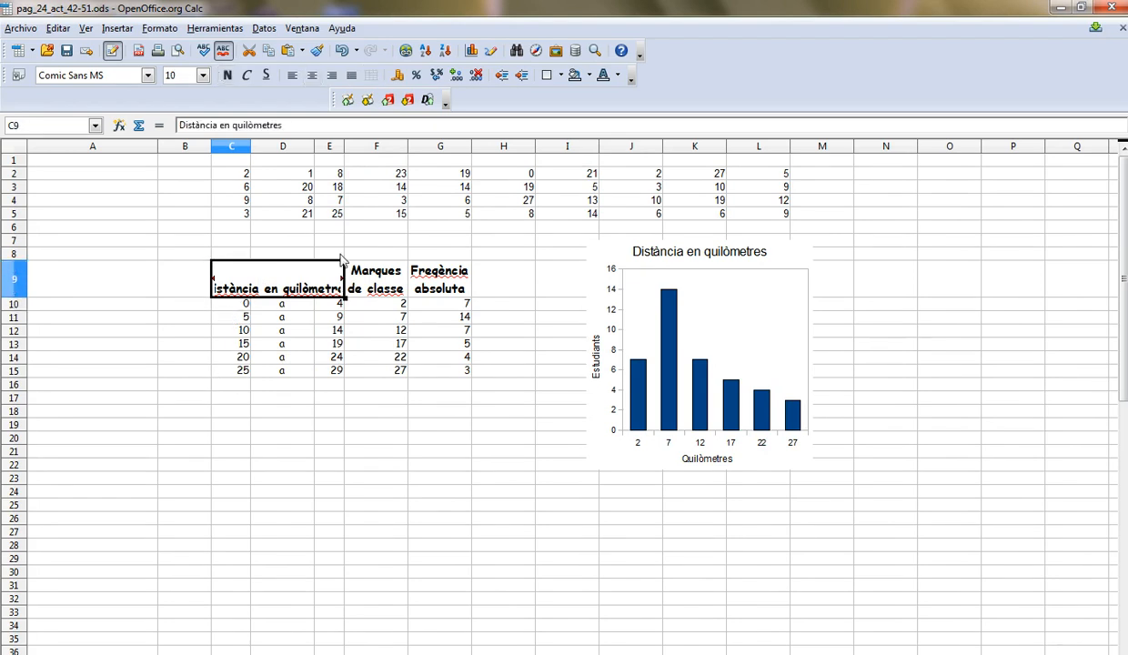
click(204, 77)
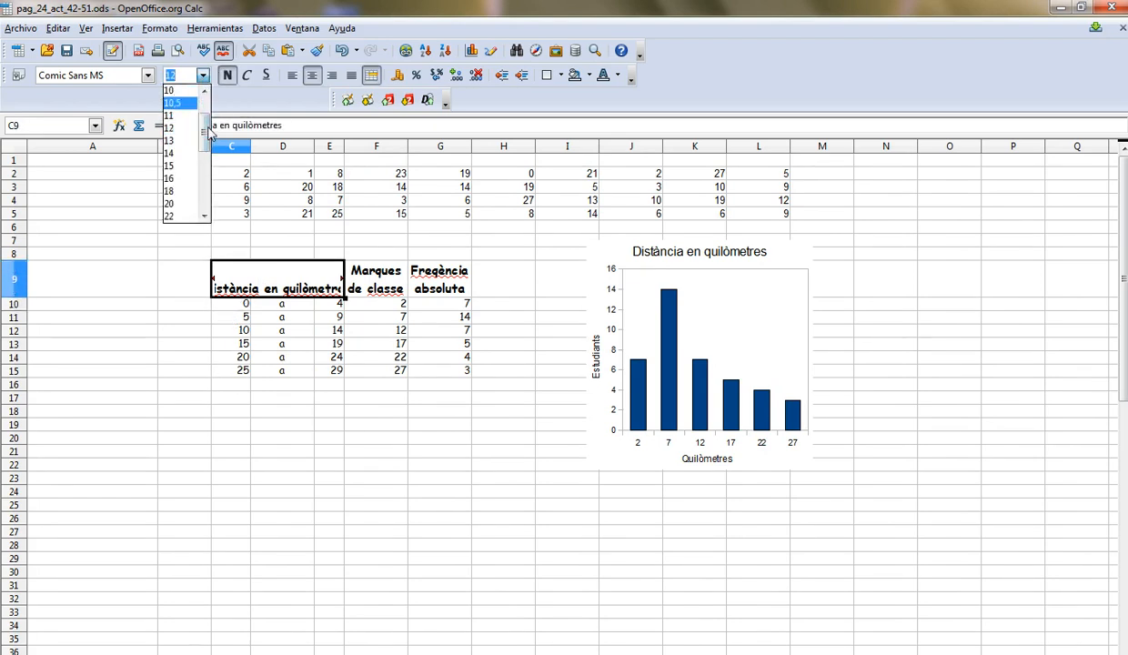
click(175, 91)
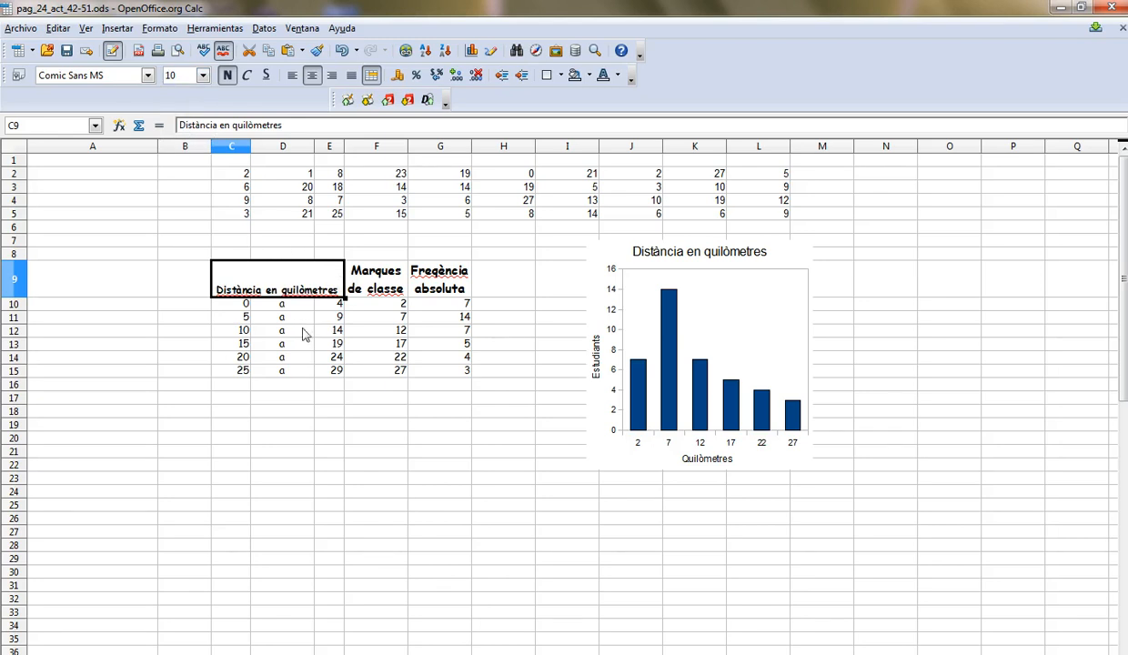
click(370, 291)
click(238, 280)
click(300, 371)
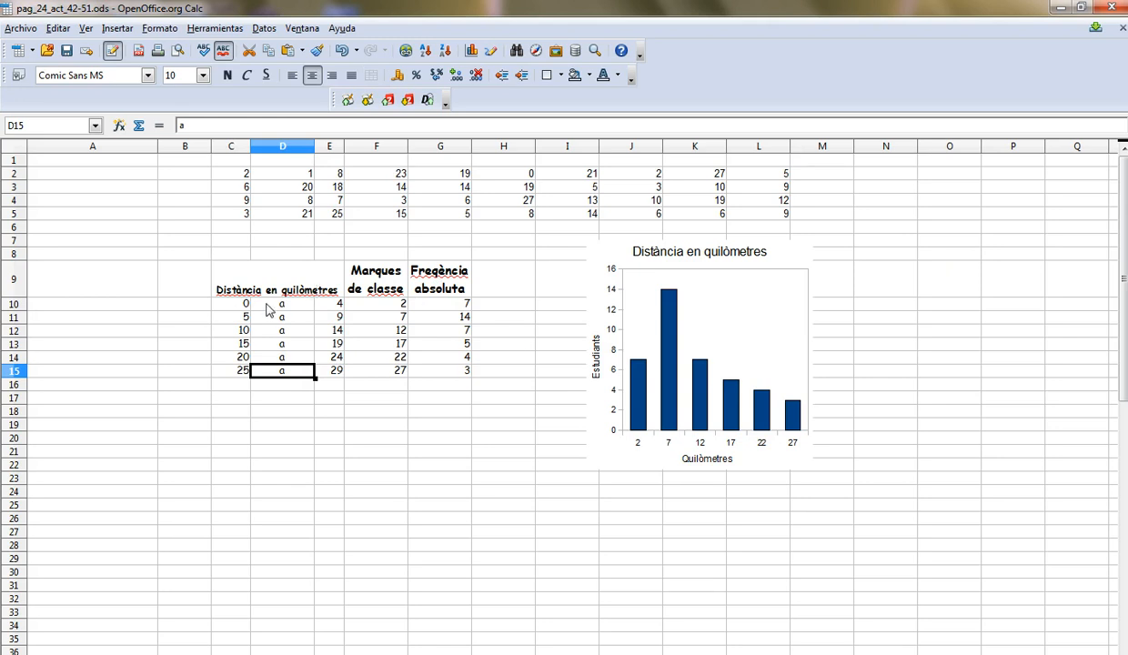
Total the absolute frequencies G10:G15 in cell G16 with the automatic sum
drag(257, 289, 417, 374)
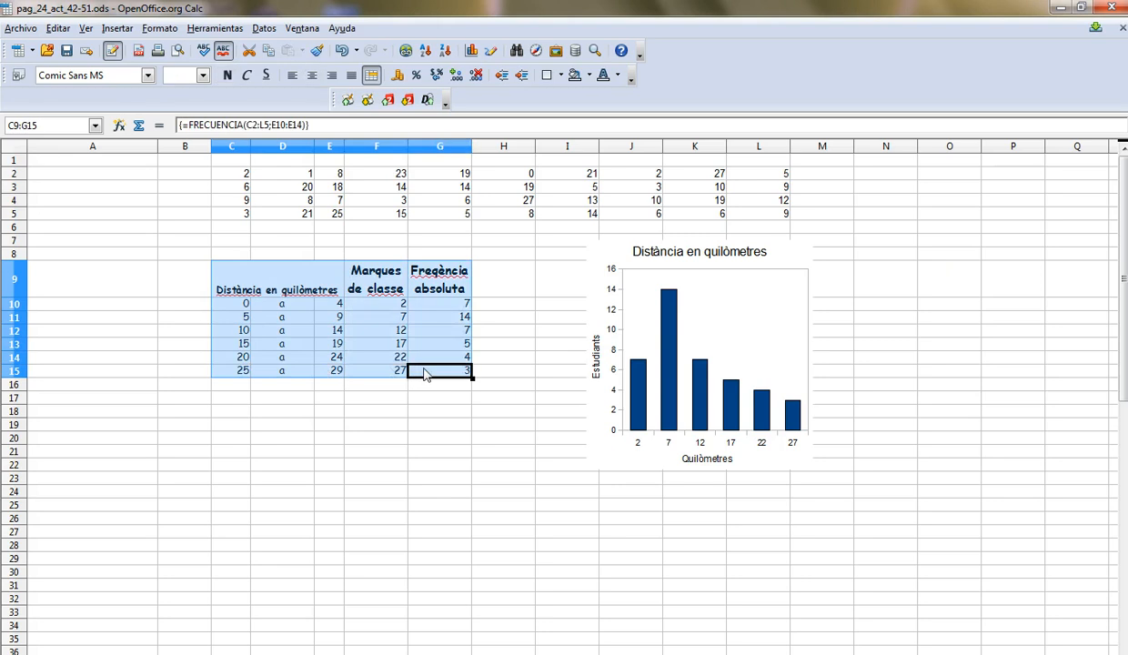
click(437, 386)
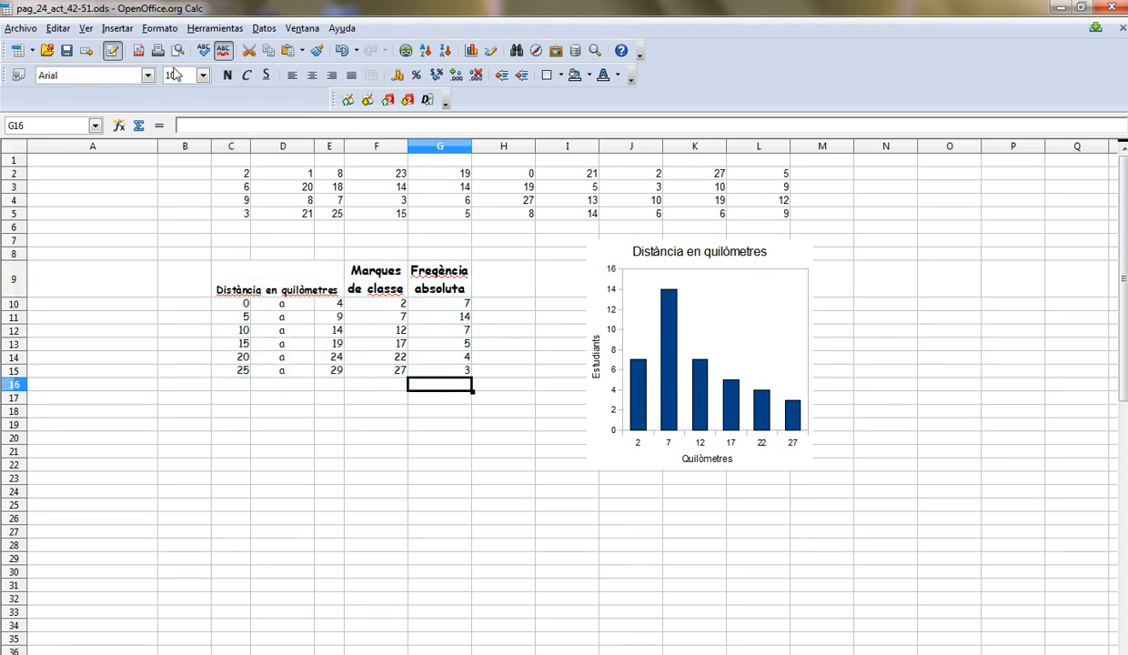
click(138, 126)
key(Return)
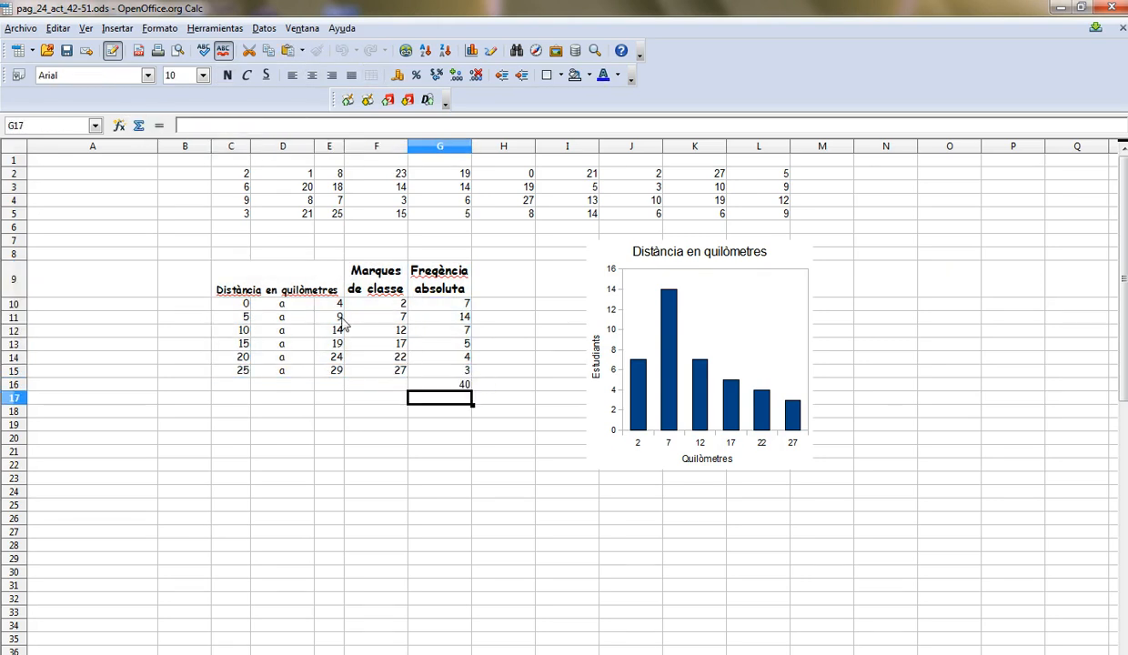
Give C9:G15 and the total cell G16 outer and inner 0,05 pt black borders with a shadow at the lower right
click(449, 387)
drag(259, 288, 432, 373)
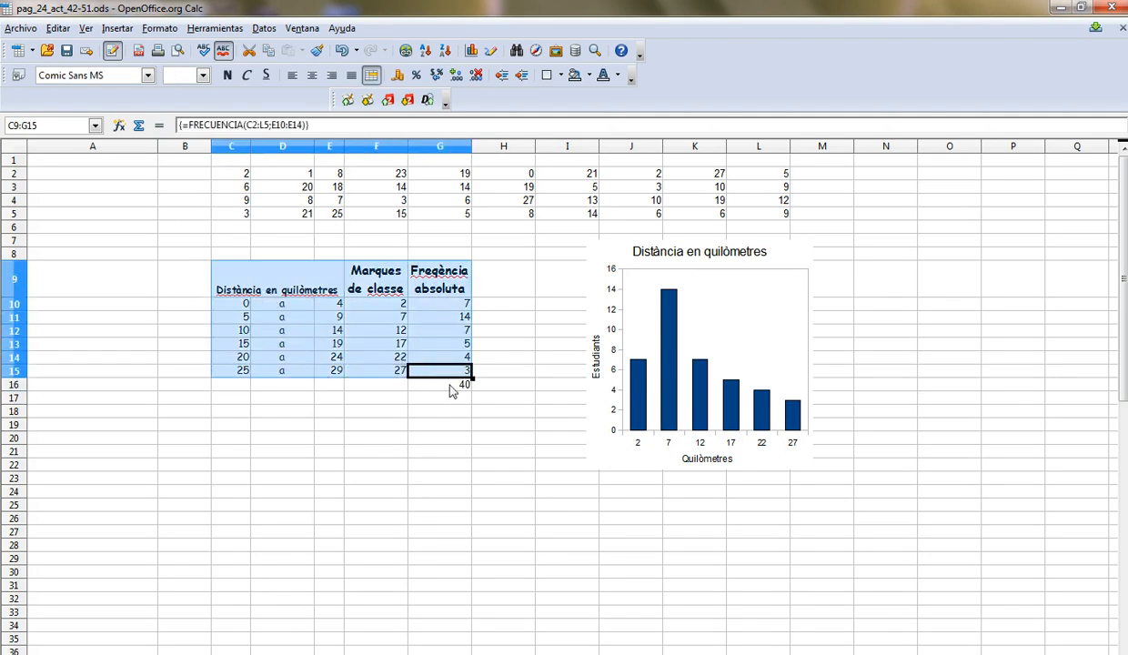
click(451, 386)
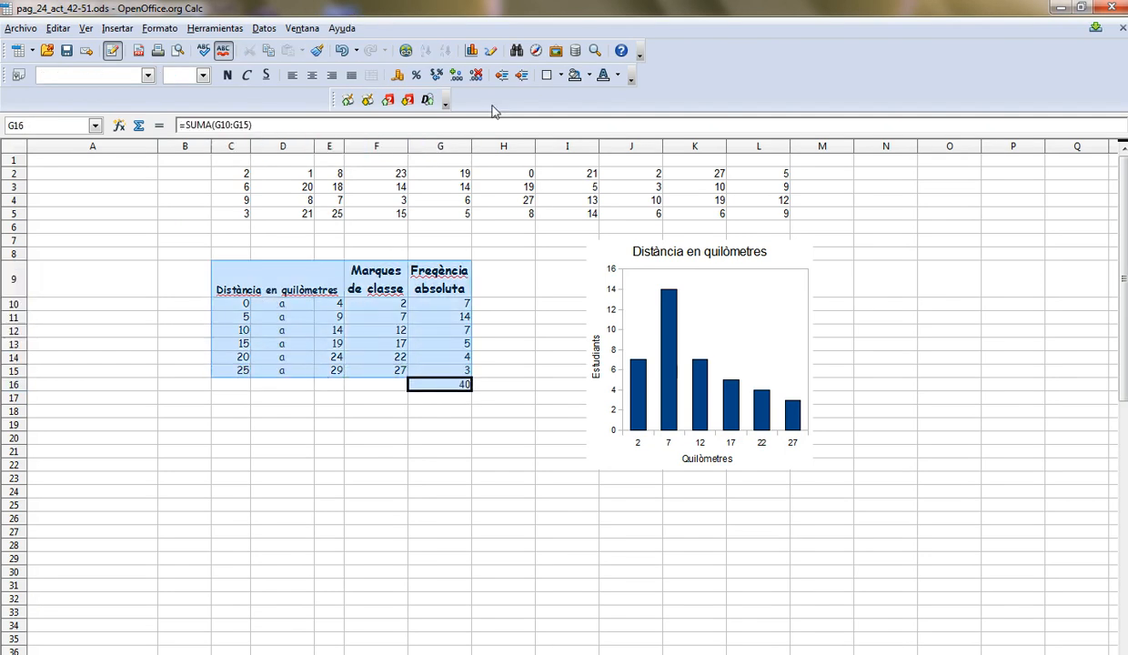
click(159, 29)
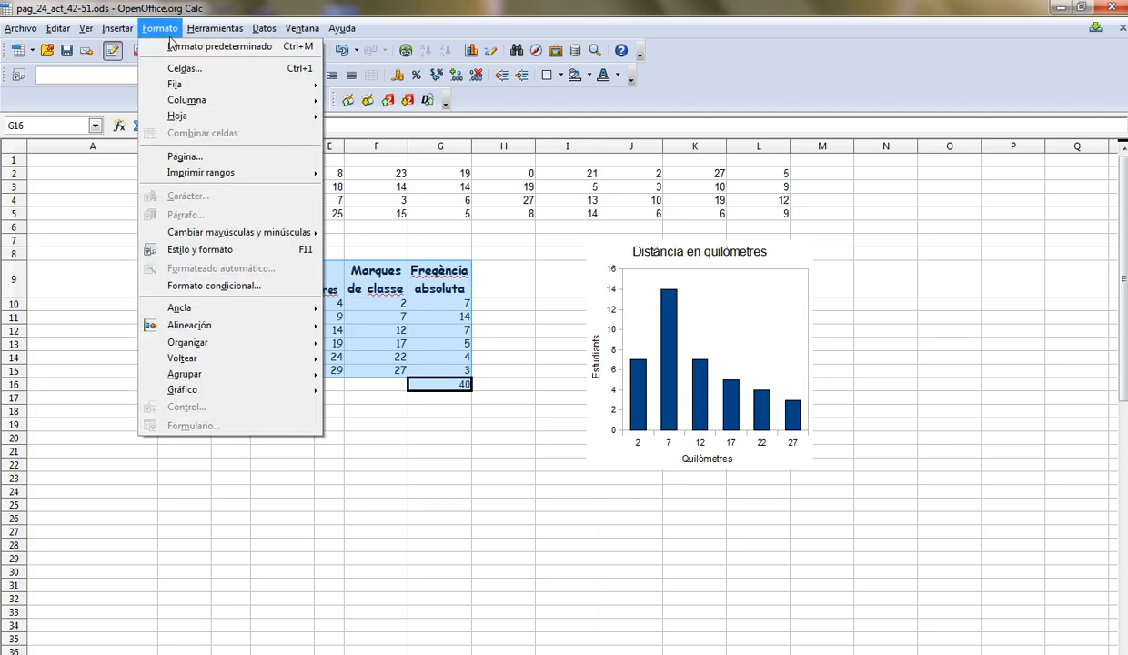
click(174, 70)
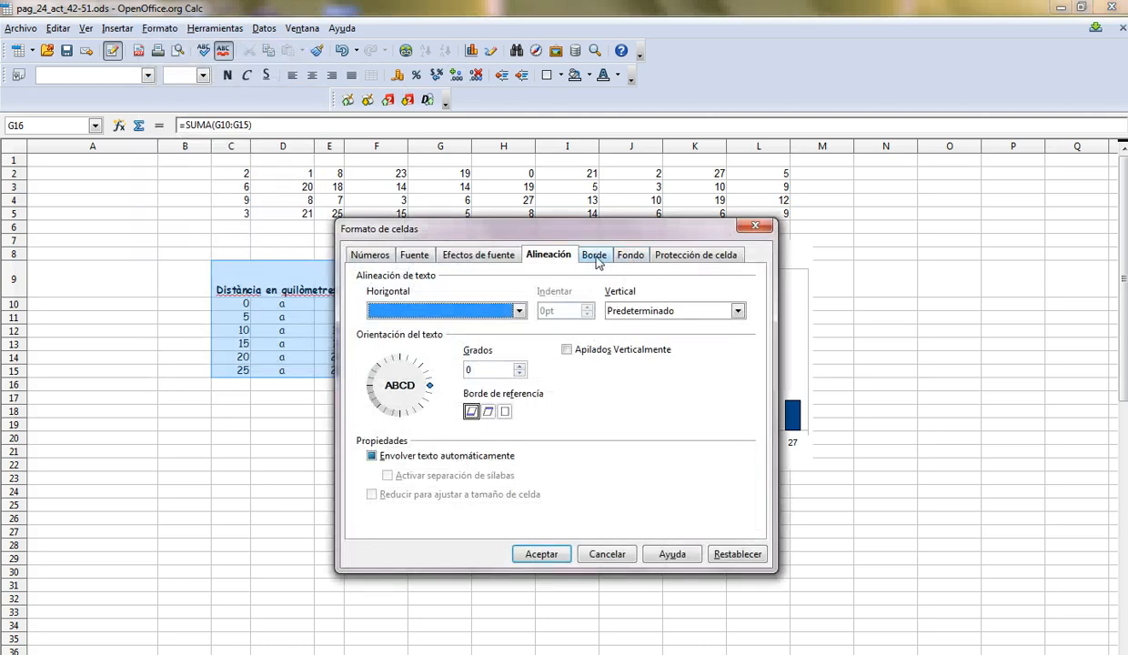
click(595, 256)
click(423, 311)
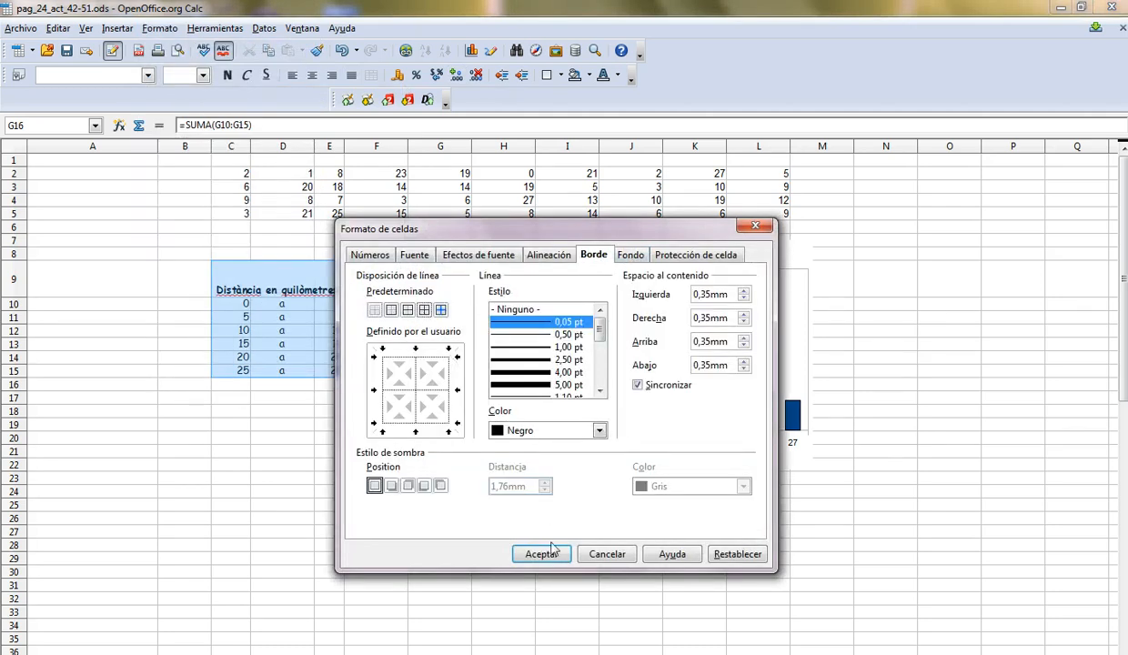
click(391, 486)
click(541, 553)
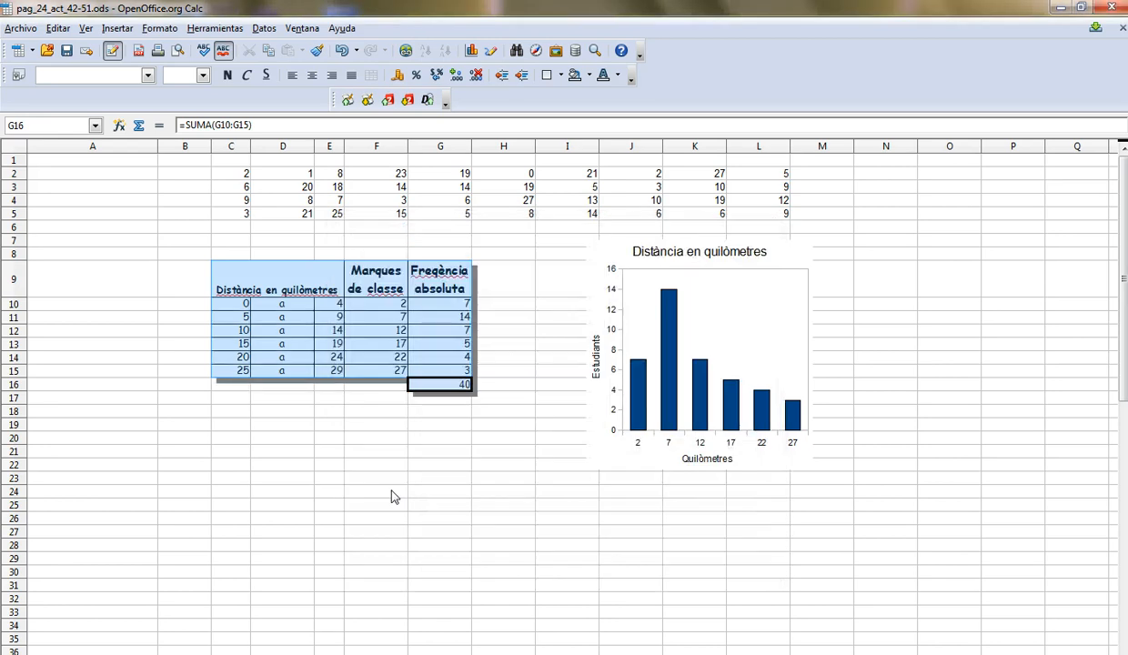
Fill cell F24 with yellow and the class limits C10:C15 and E10:E15 with light yellow
click(393, 492)
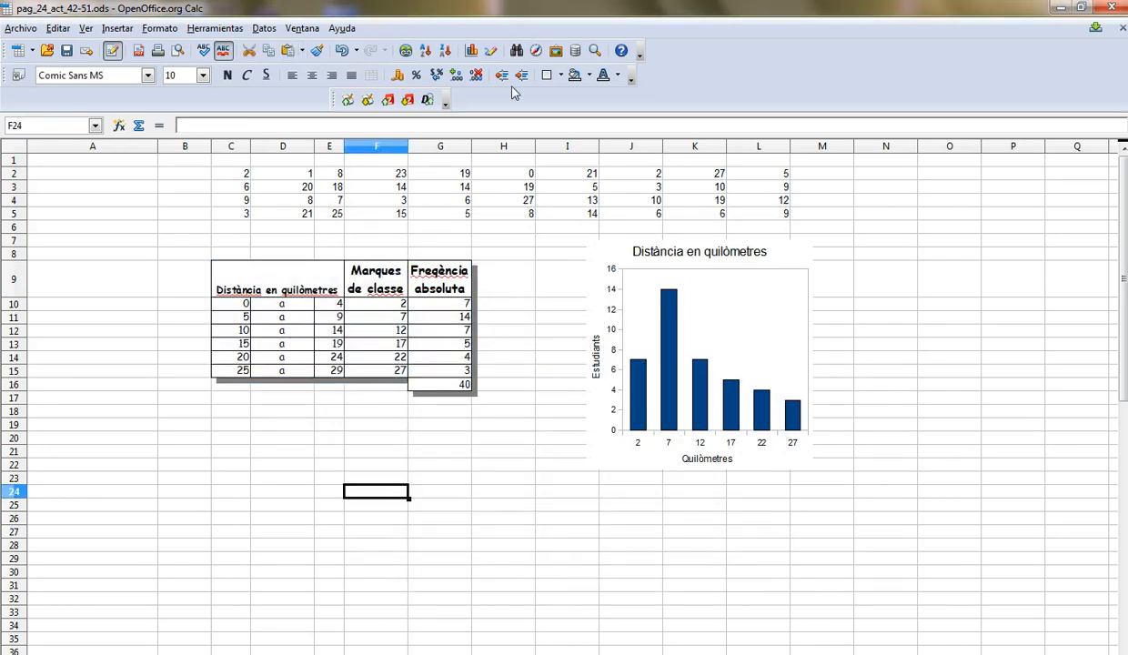
click(588, 75)
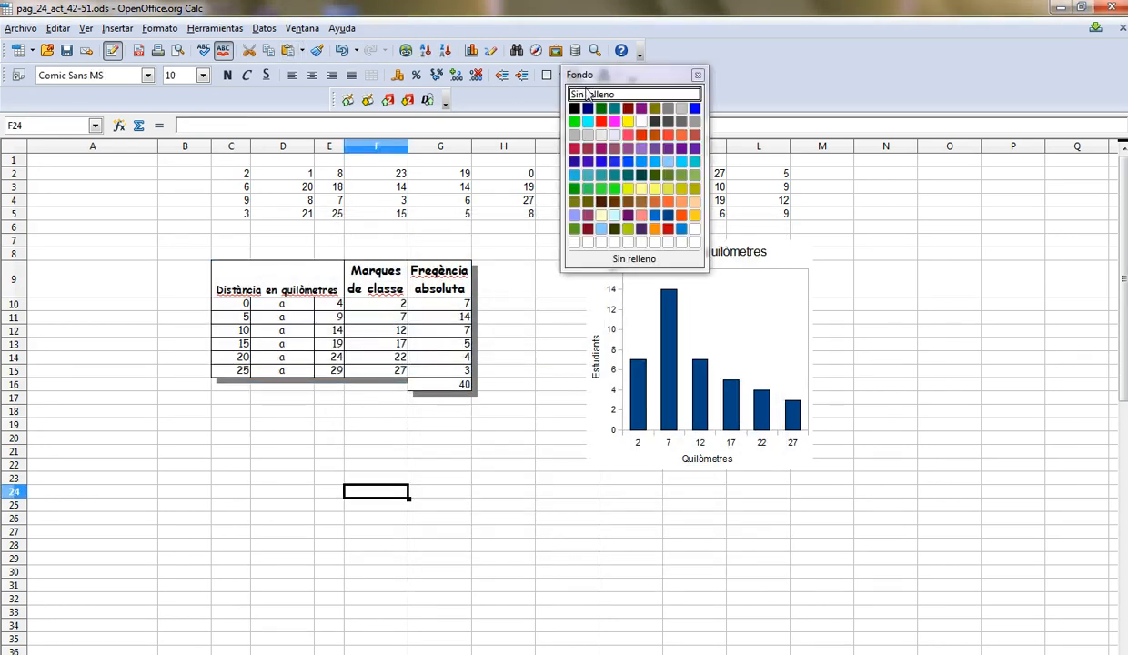
click(614, 188)
drag(241, 303, 241, 368)
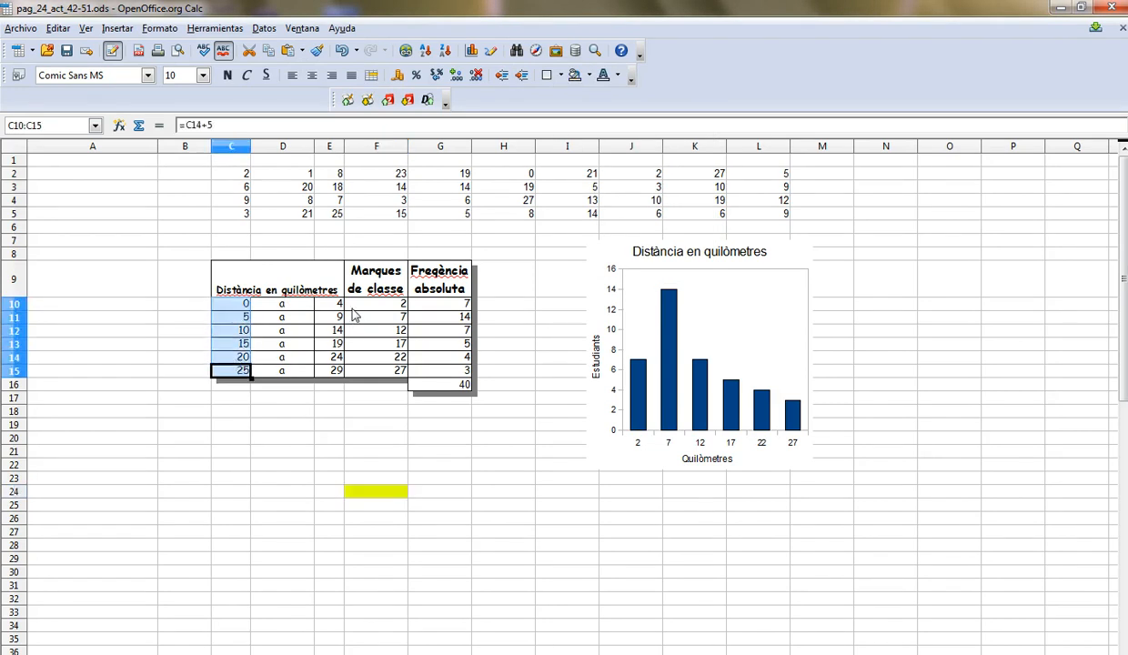
drag(335, 303, 337, 374)
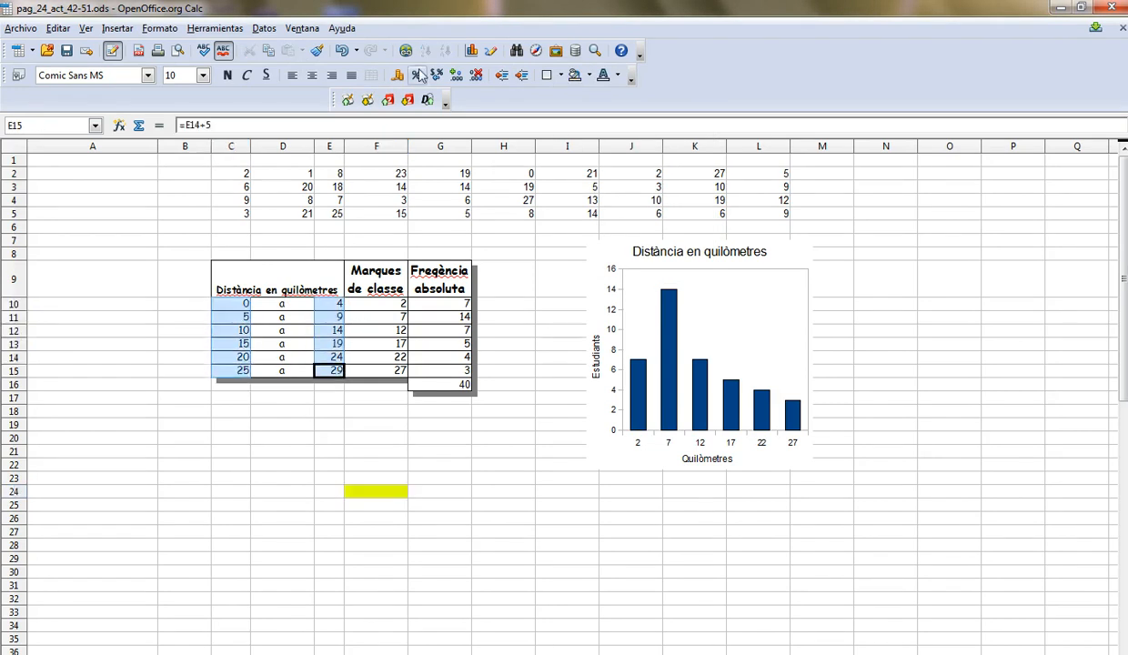
click(589, 76)
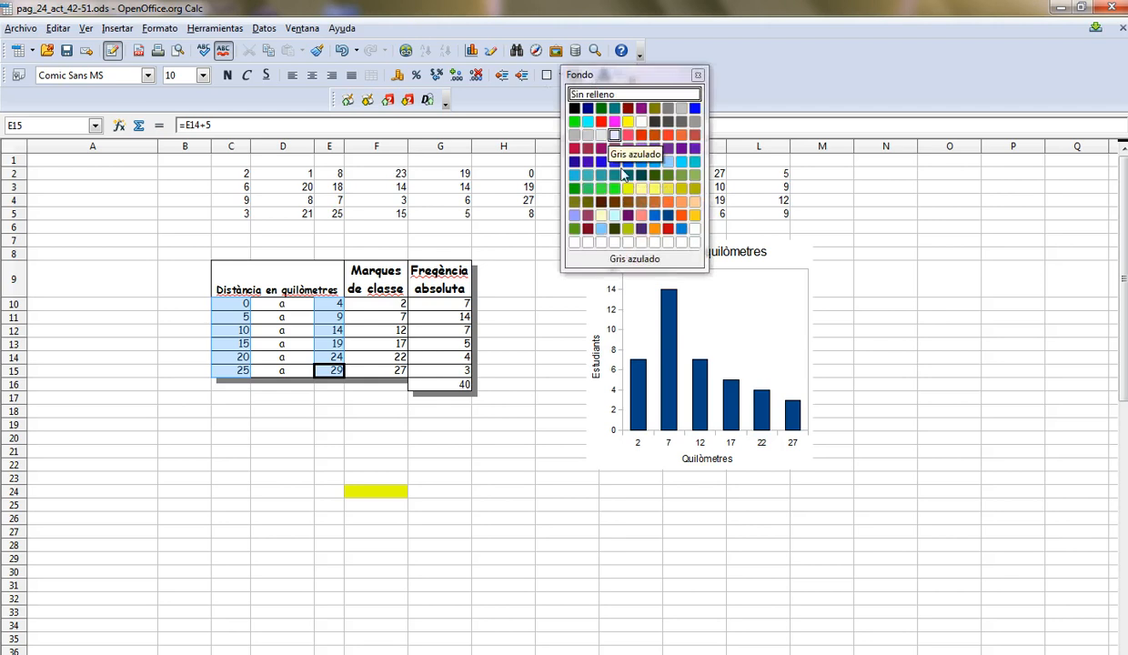
click(627, 186)
click(462, 424)
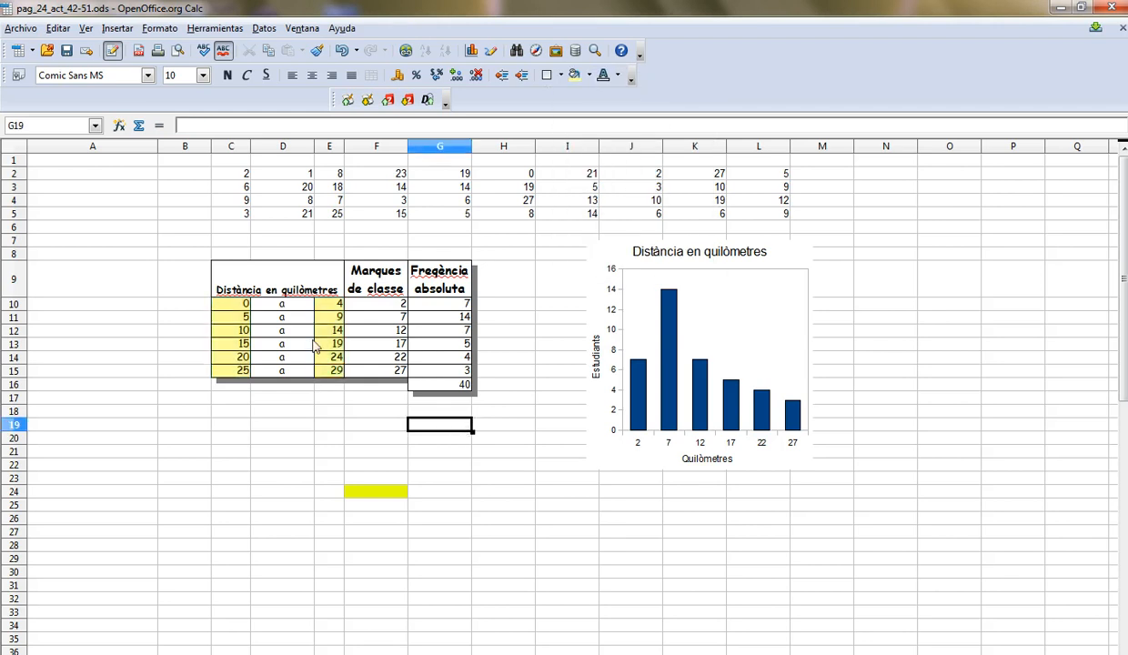
Fill the table's heading row C9:G9 with cyan
drag(309, 283, 425, 291)
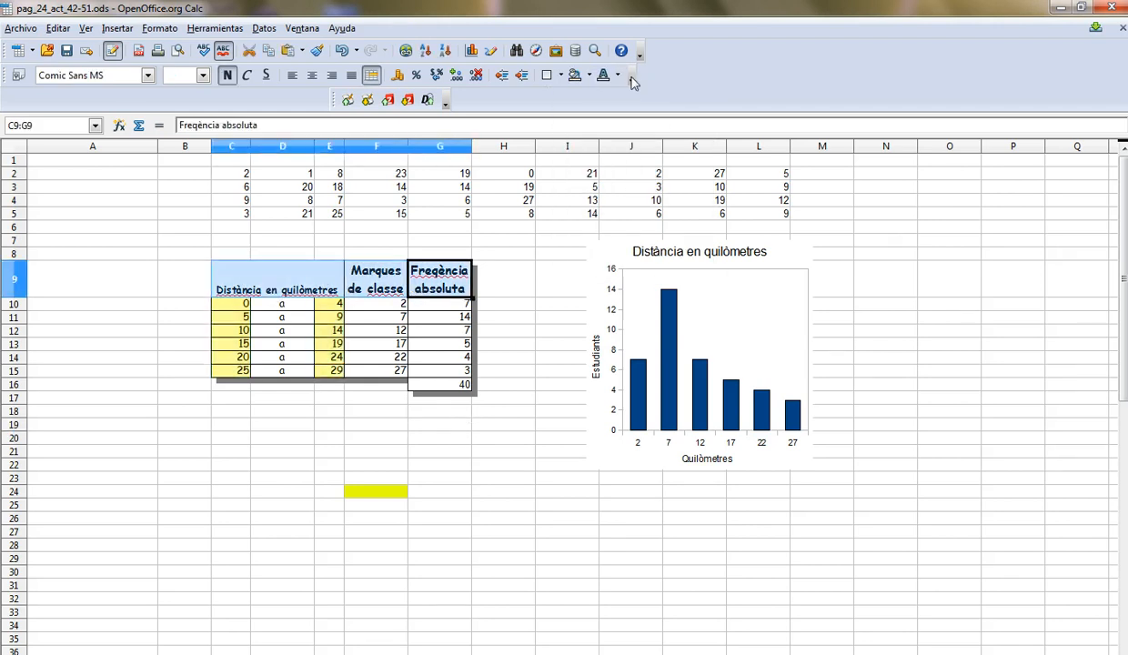
click(589, 76)
click(593, 119)
click(565, 317)
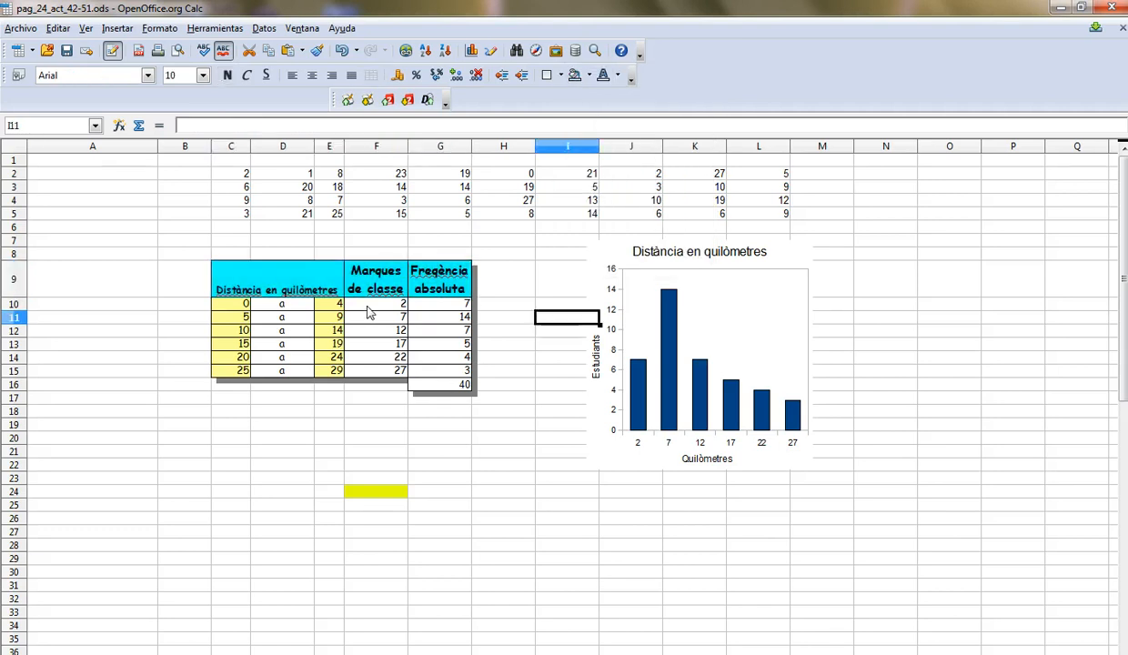
Fill the class marks and absolute frequencies in F10:G15 with the same yellow as cell F24
drag(373, 308, 448, 371)
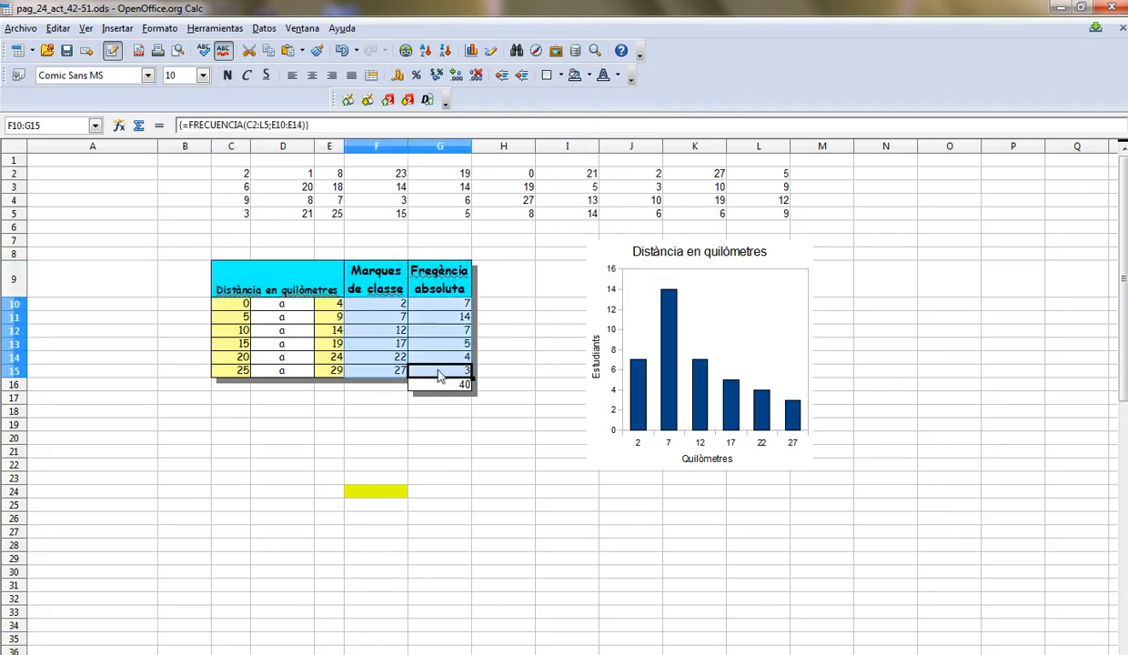
click(588, 76)
click(63, 109)
key(Right)
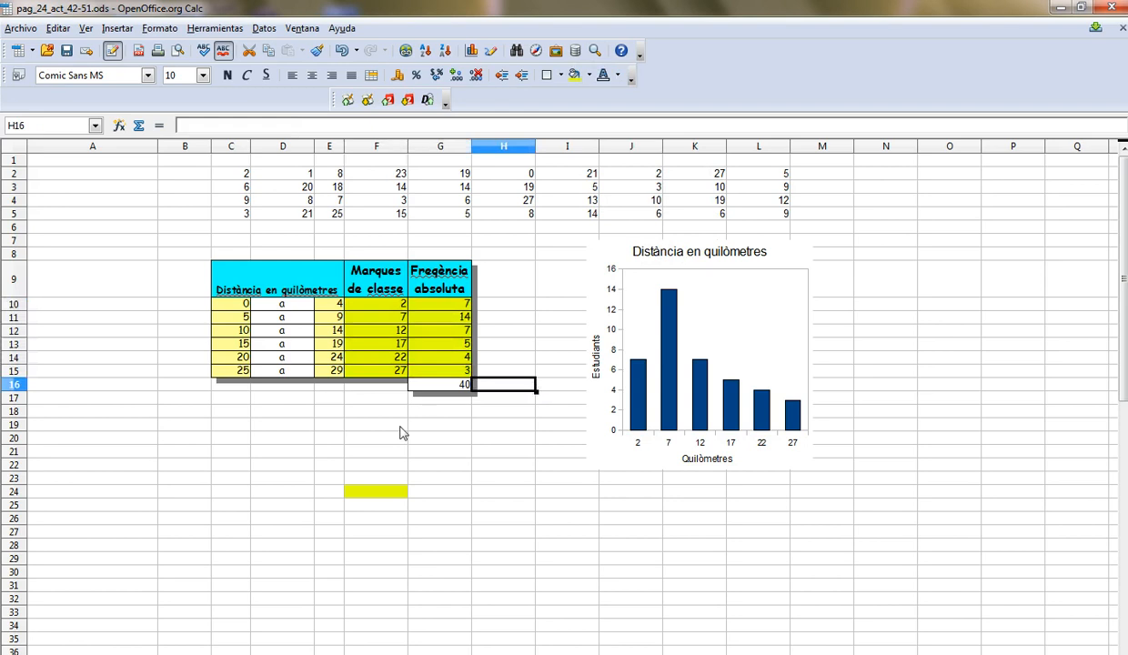
Fill the "a" separator cells D11:D15 with pale lavender
drag(277, 317, 284, 373)
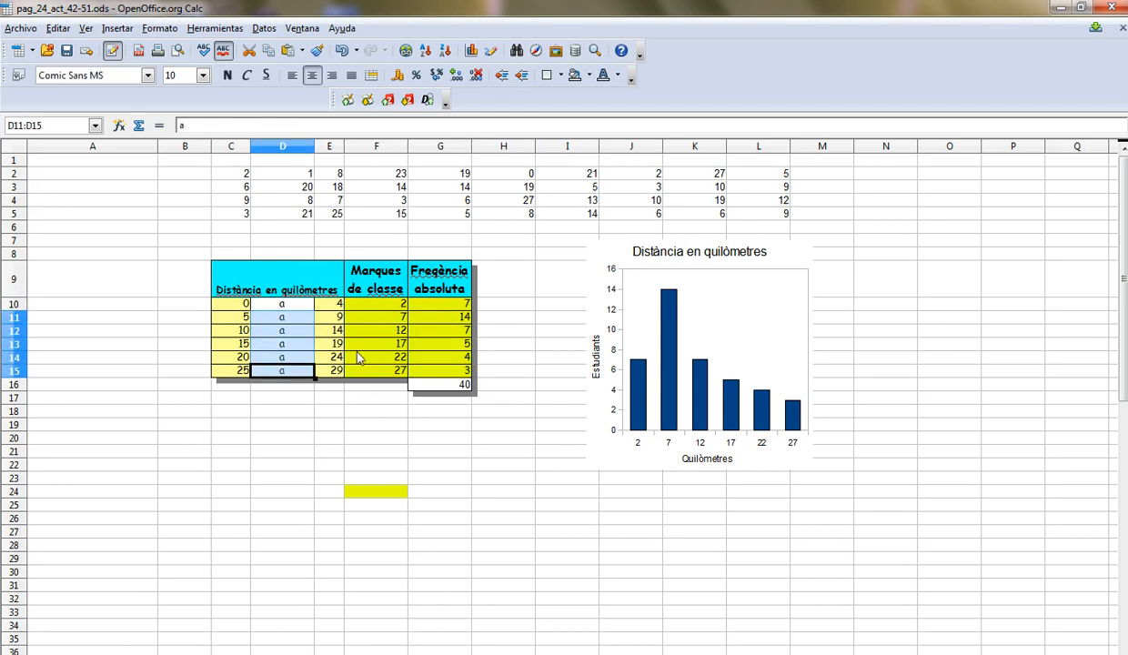
click(588, 76)
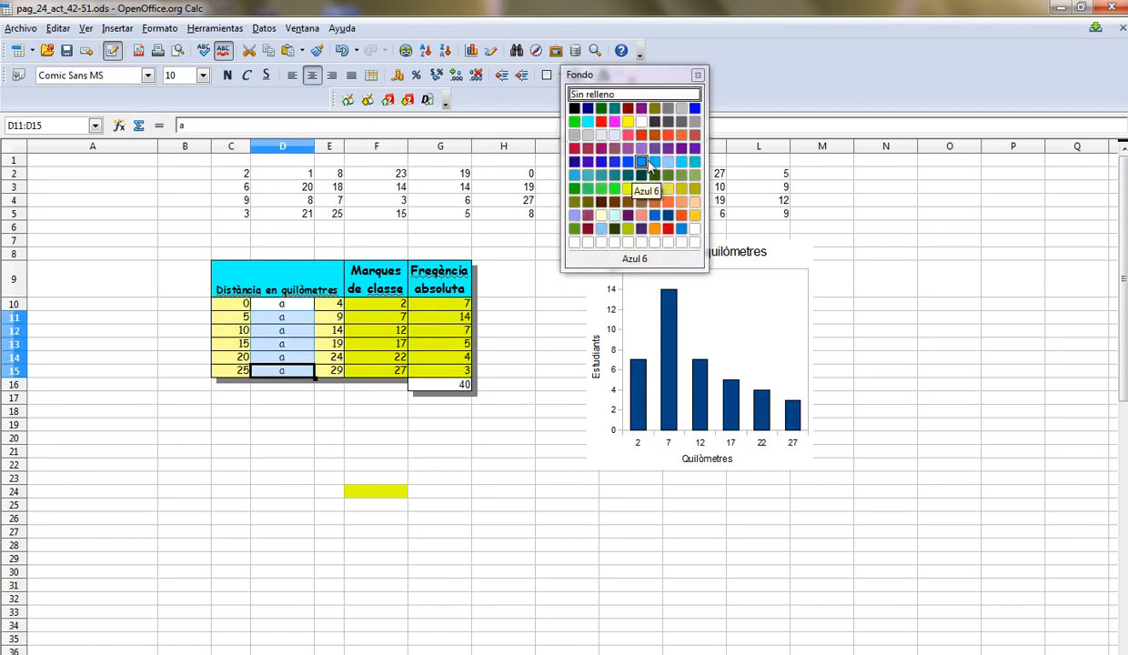
click(614, 135)
click(503, 383)
Fill the total cell G16 with olive green
click(440, 384)
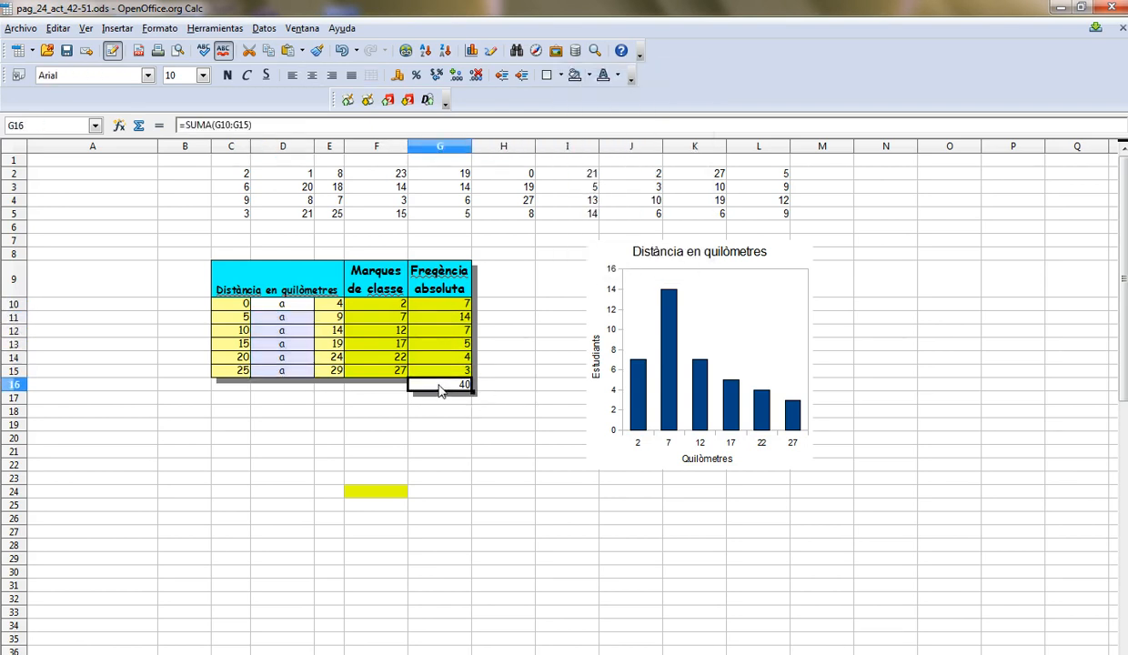
click(588, 75)
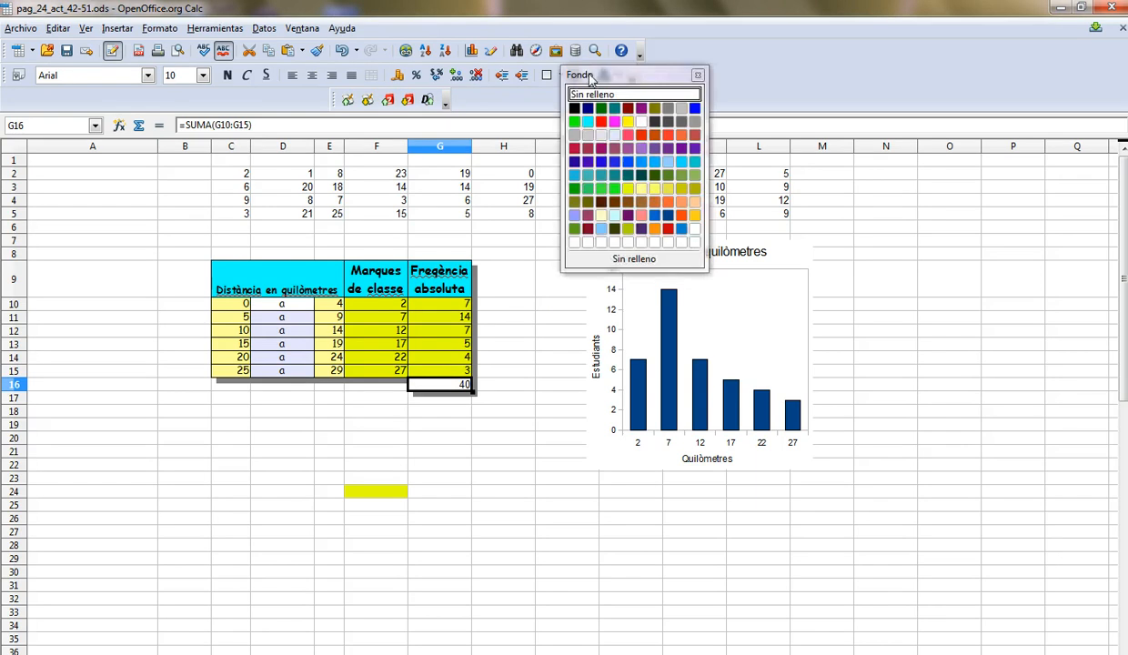
click(626, 230)
click(509, 330)
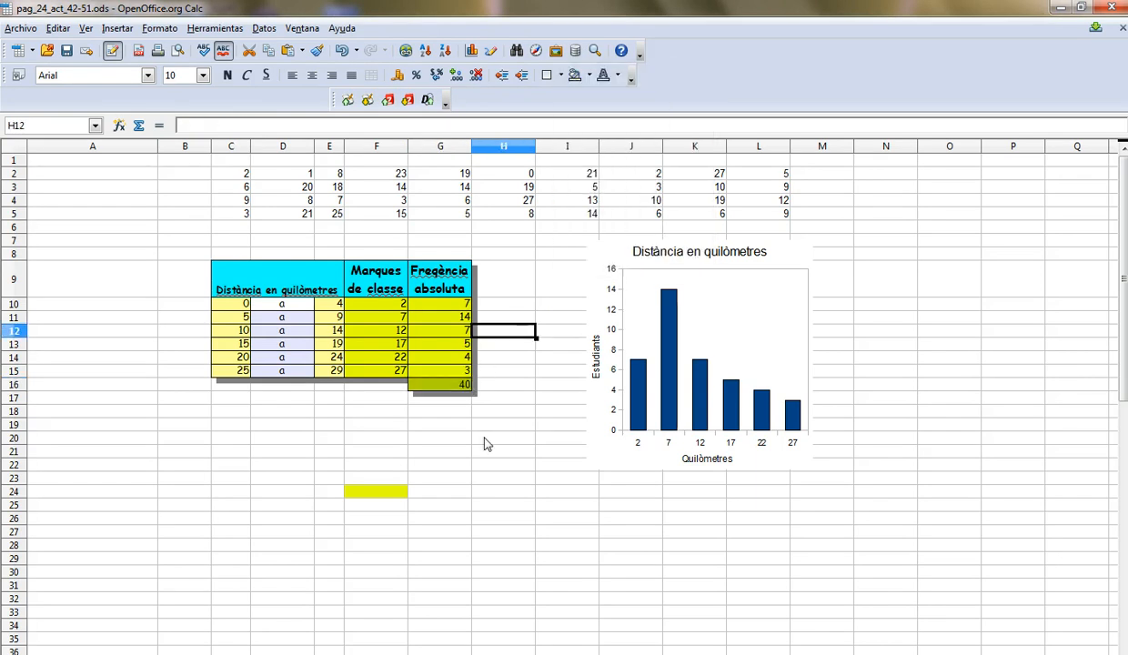
Remove the yellow background from the stray cell F24
click(450, 438)
click(395, 494)
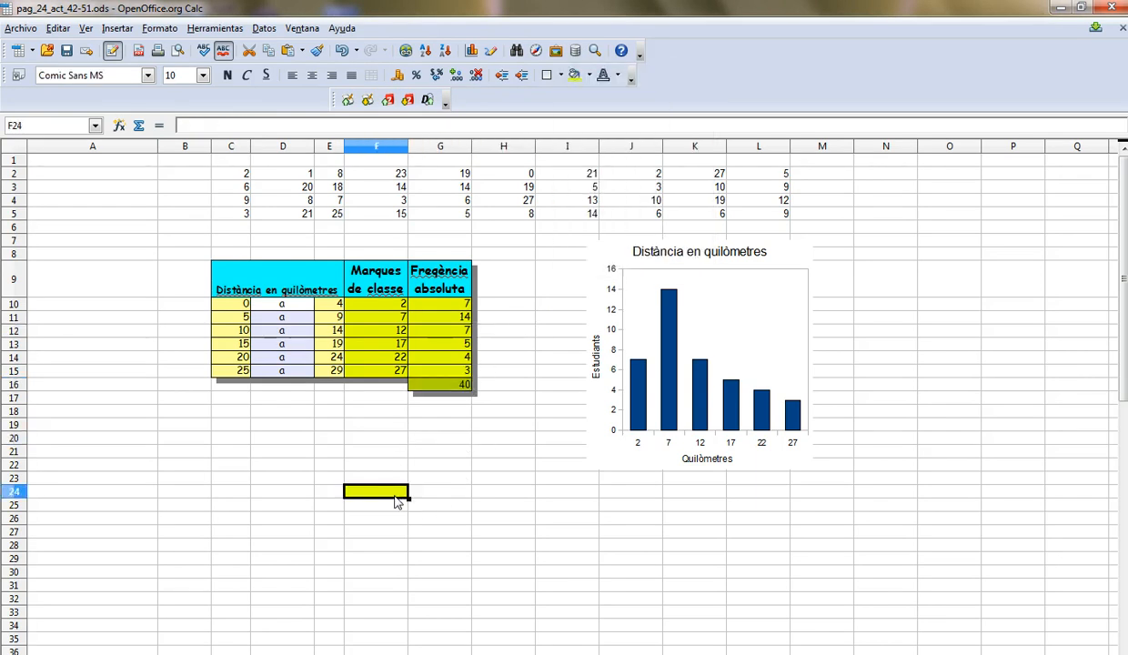
key(Delete)
click(637, 285)
click(587, 76)
click(616, 258)
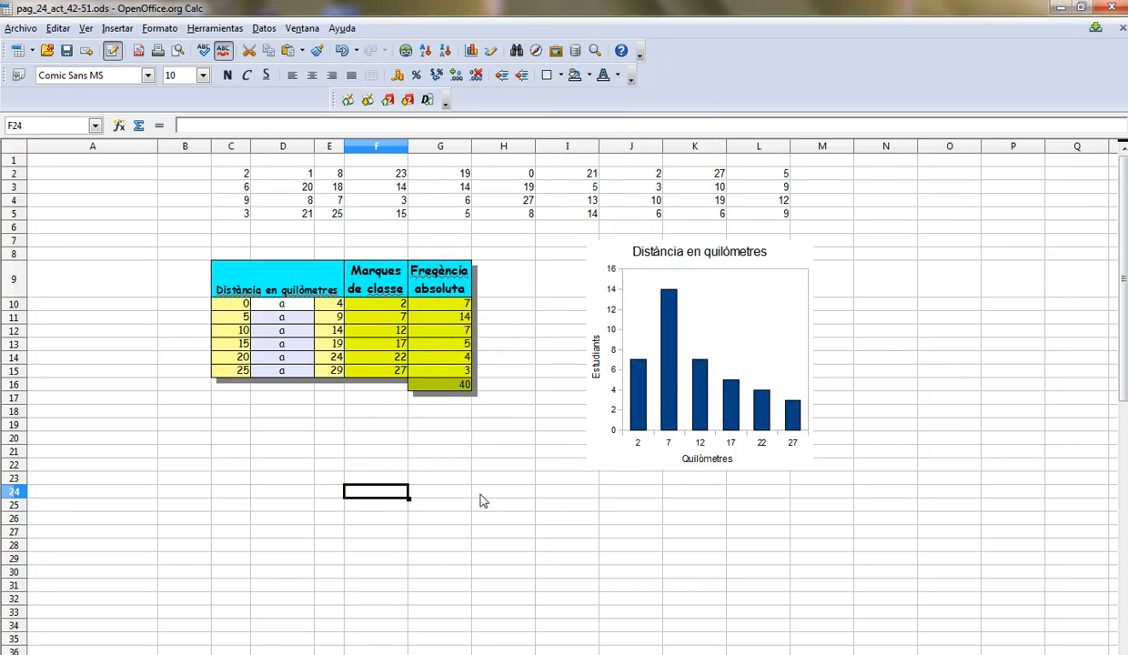
Set the spacing between the chart's columns to 0 % in the data series options
click(637, 398)
click(692, 502)
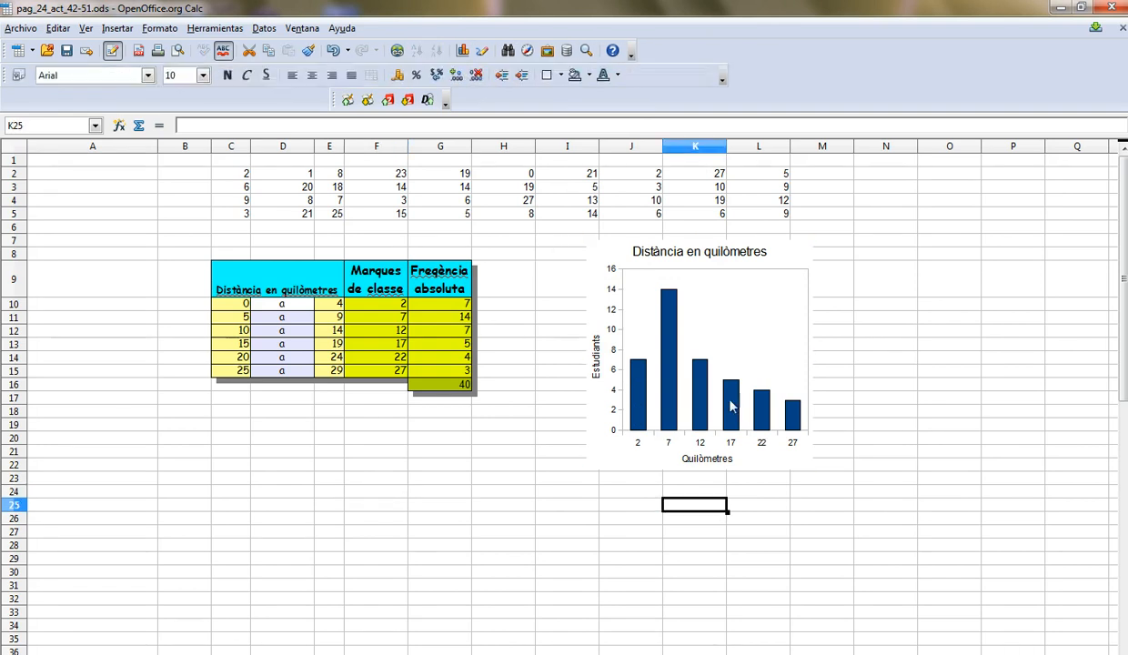
click(729, 399)
double_click(729, 398)
double_click(733, 362)
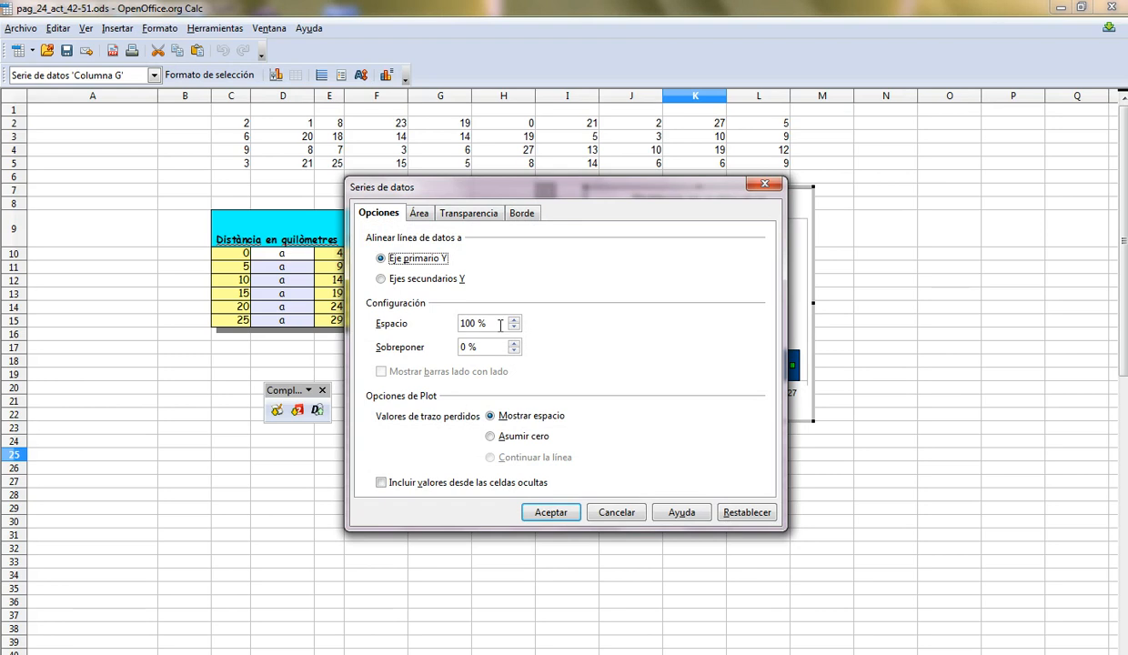
drag(499, 324, 442, 324)
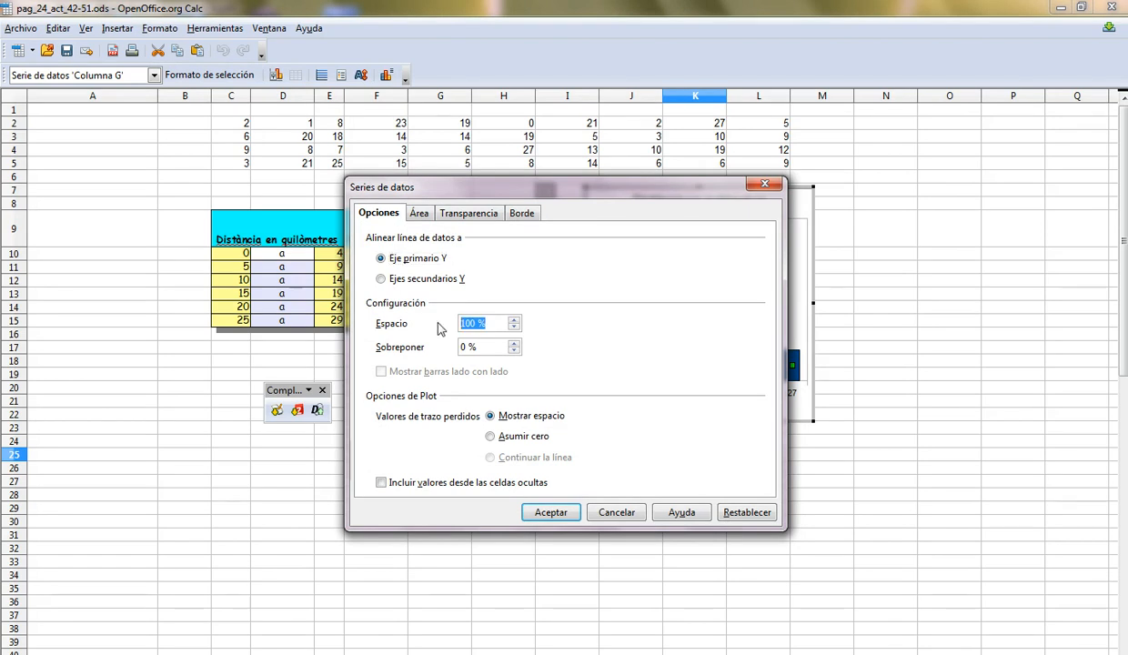
text(0)
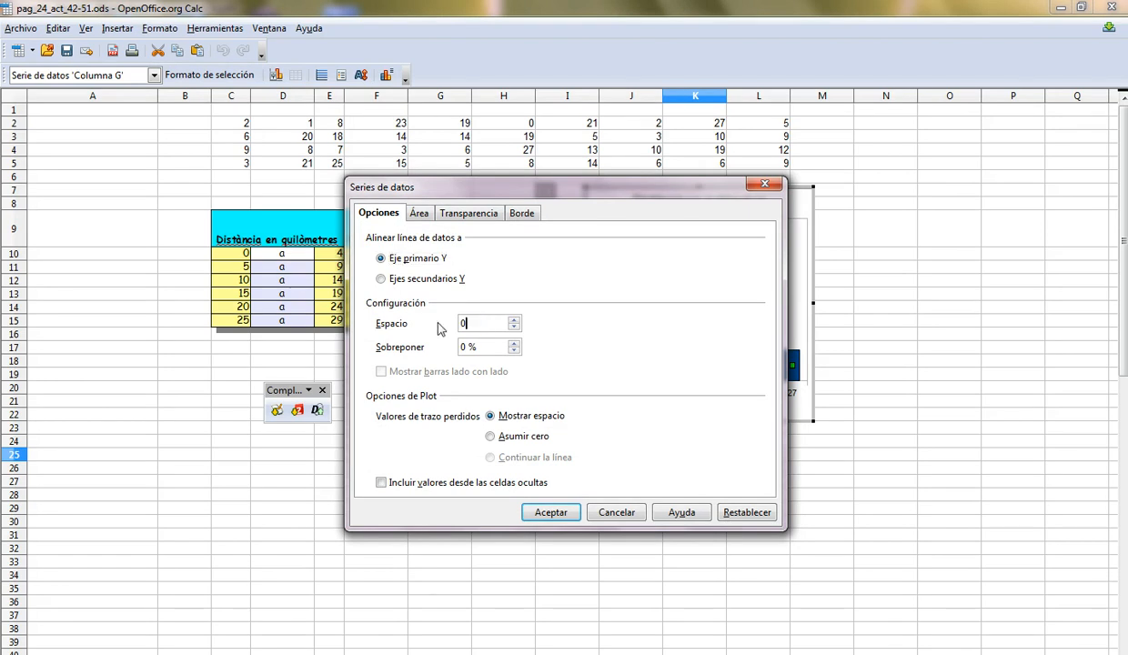
click(550, 511)
click(838, 389)
Enlarge the chart from its upper-right corner and move it closer to the frequency table
click(788, 252)
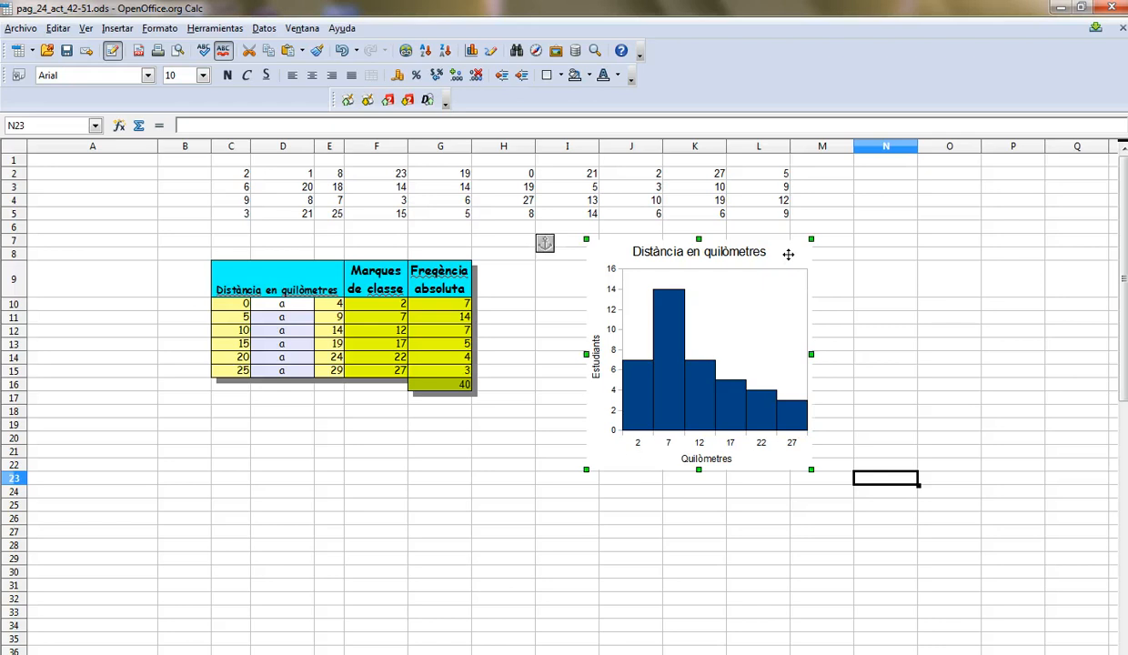
drag(810, 238, 868, 231)
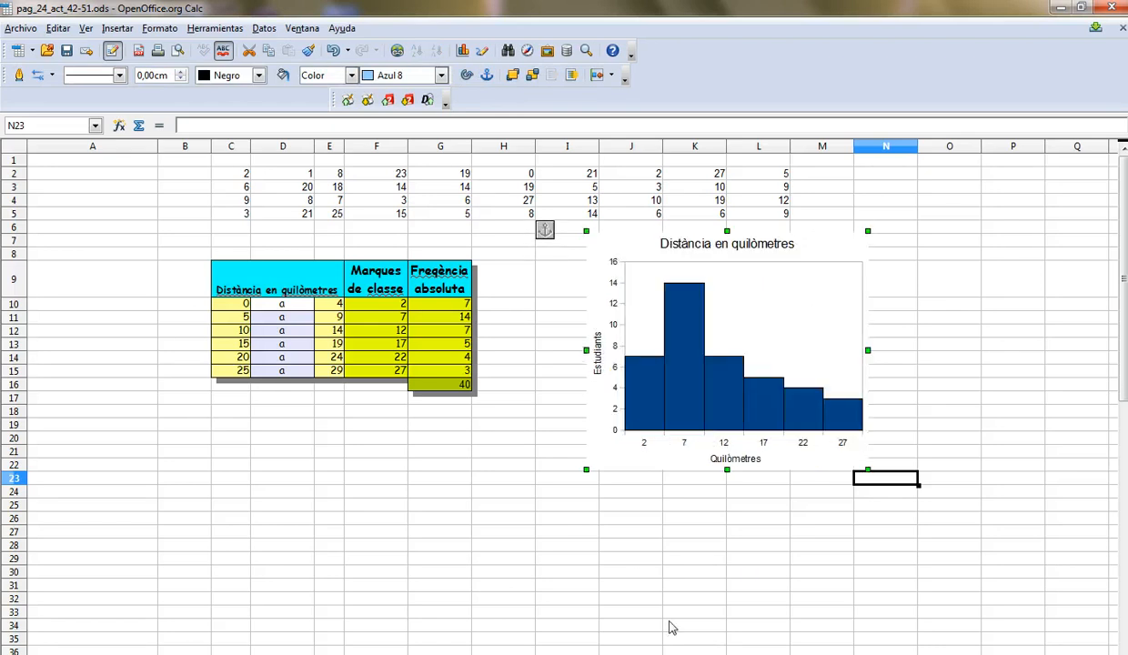
click(636, 572)
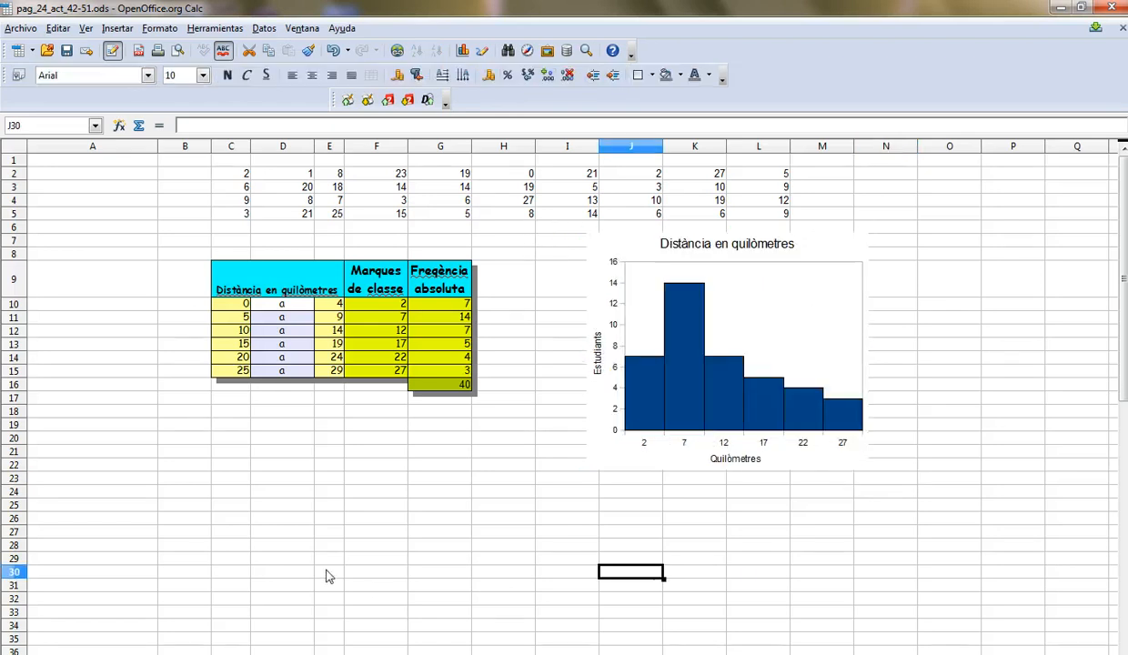
click(607, 444)
mouse_move(609, 445)
mouse_down()
mouse_move(557, 455)
mouse_move(515, 432)
mouse_up()
Hide rows 1 to 6, which hold the raw data
drag(88, 162, 123, 231)
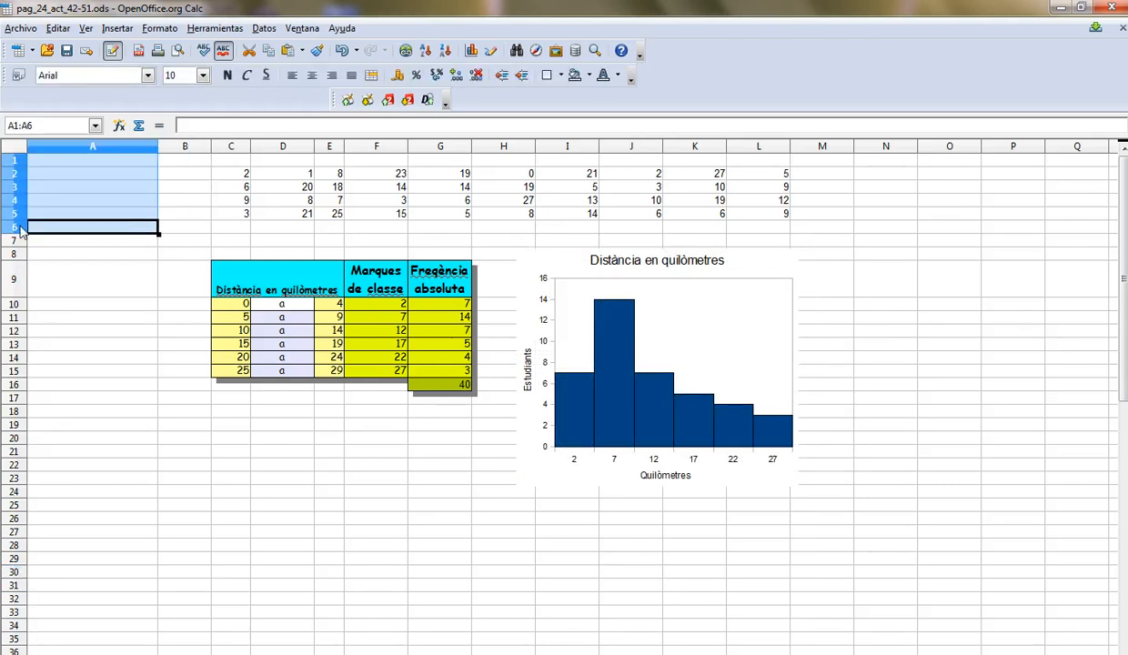
click(156, 28)
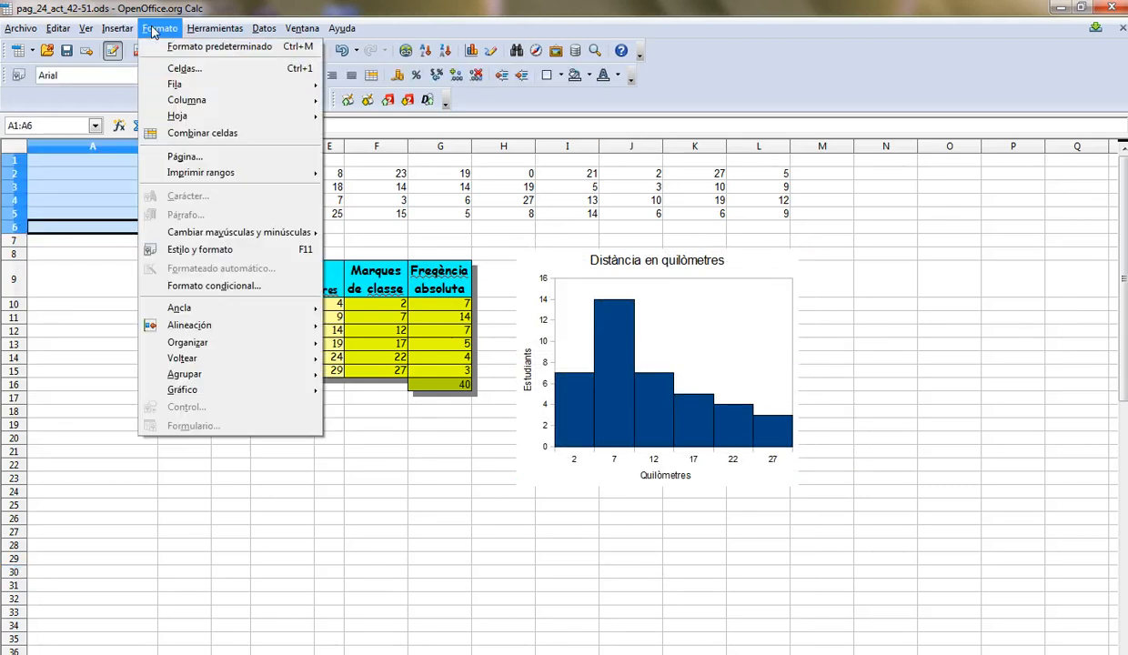
click(211, 68)
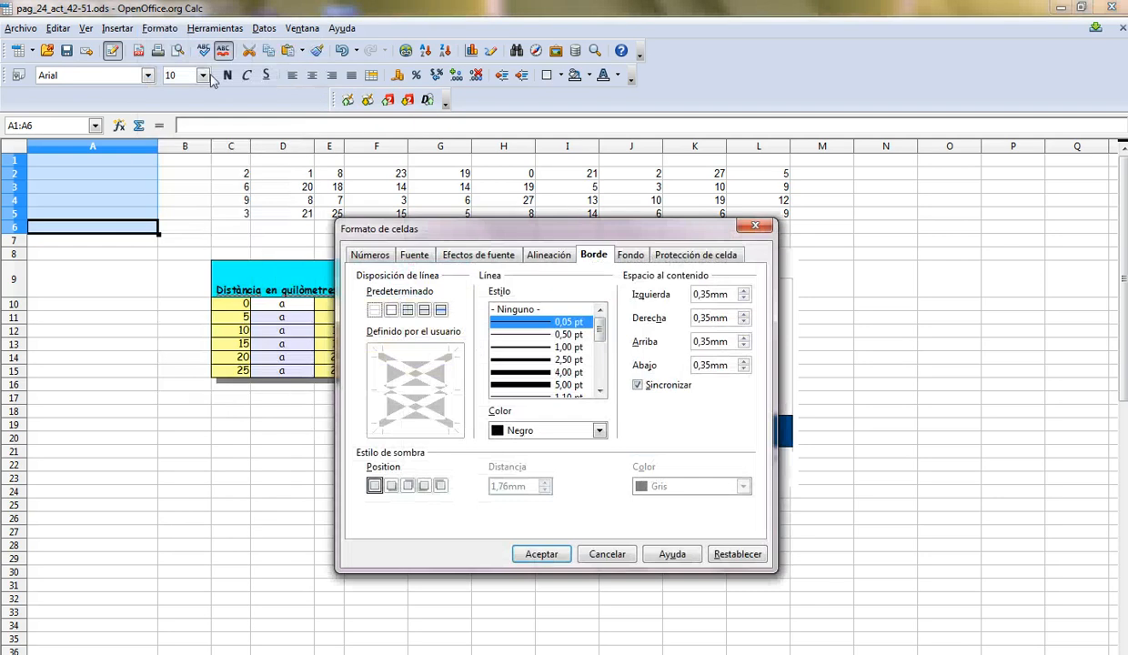
click(755, 226)
right_click(28, 166)
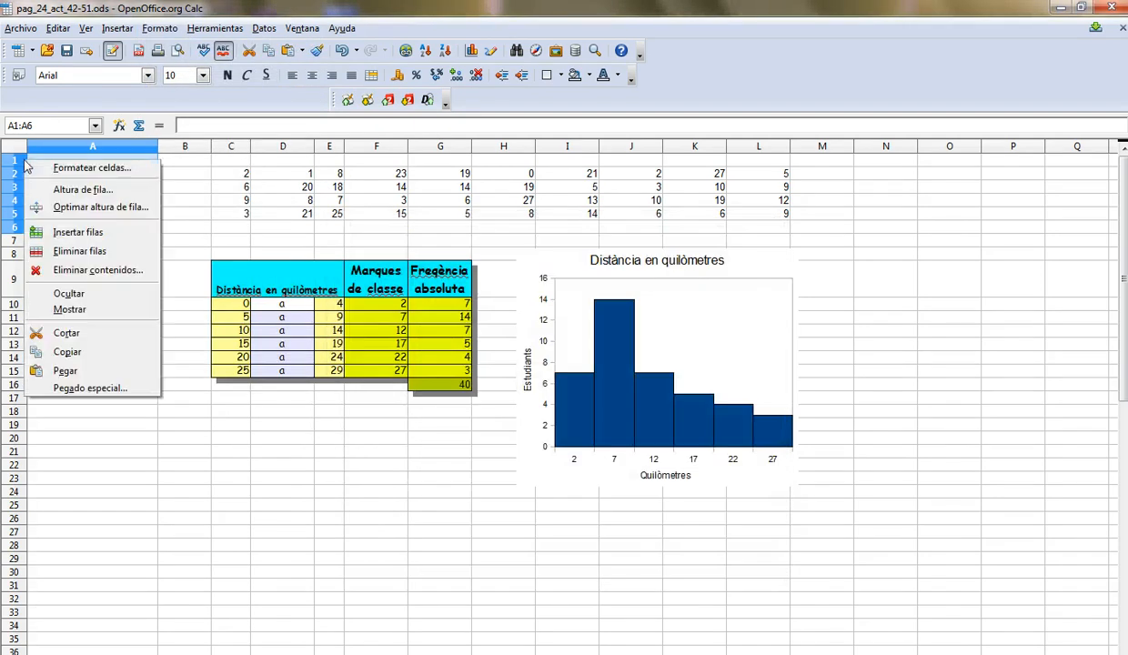
click(80, 292)
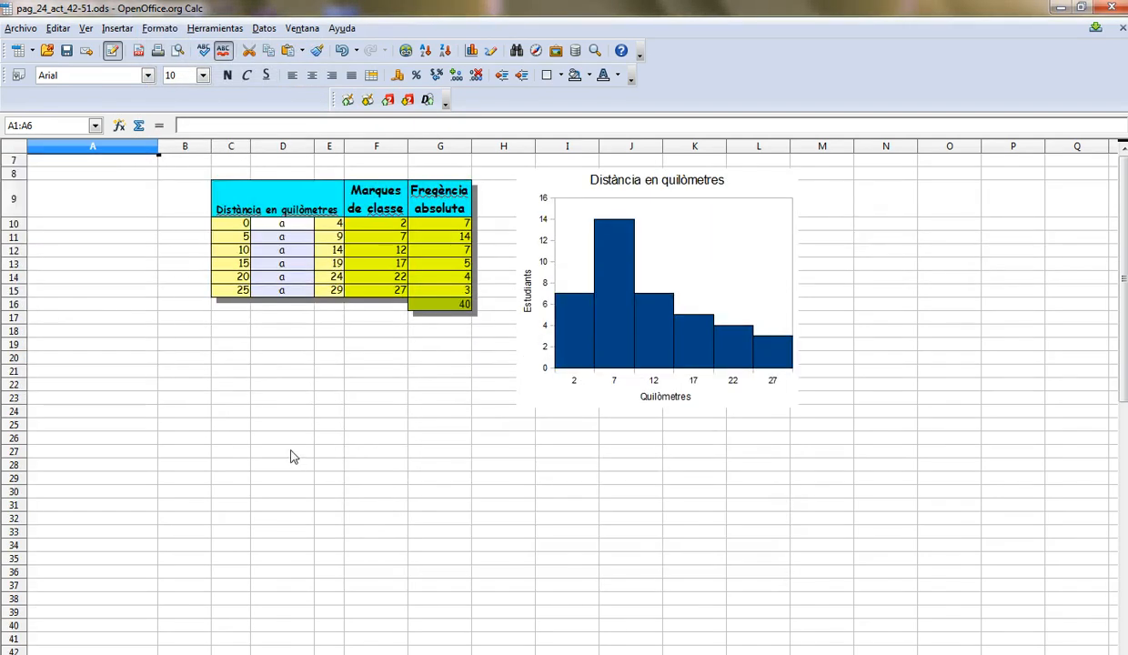